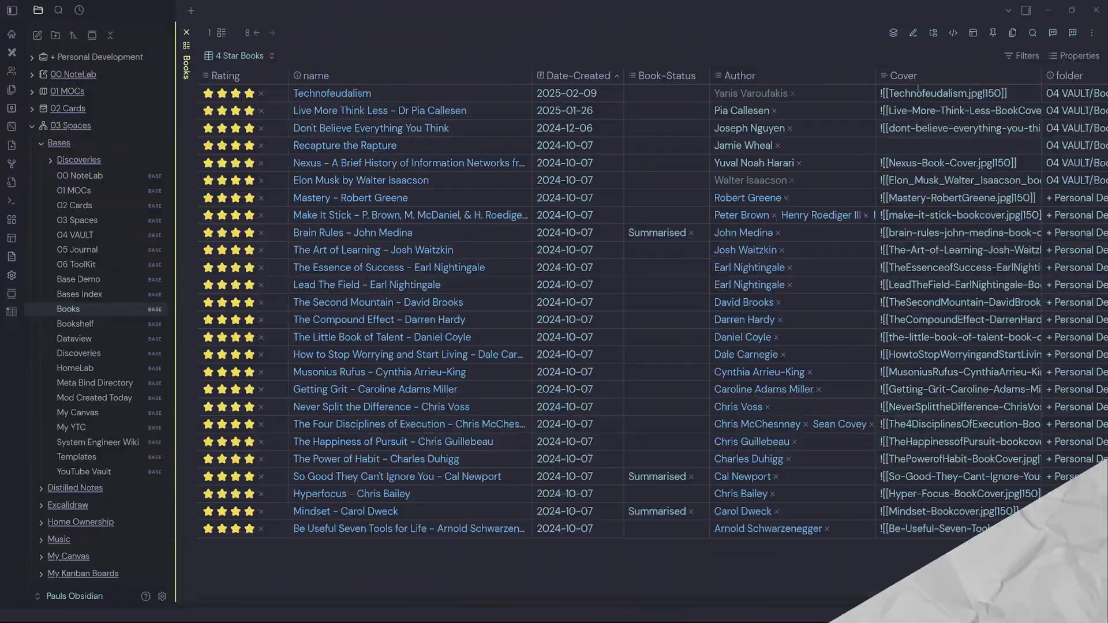
# Open the Mod Created Today base and switch to its Created Today view.
pyautogui.click(1075, 55)
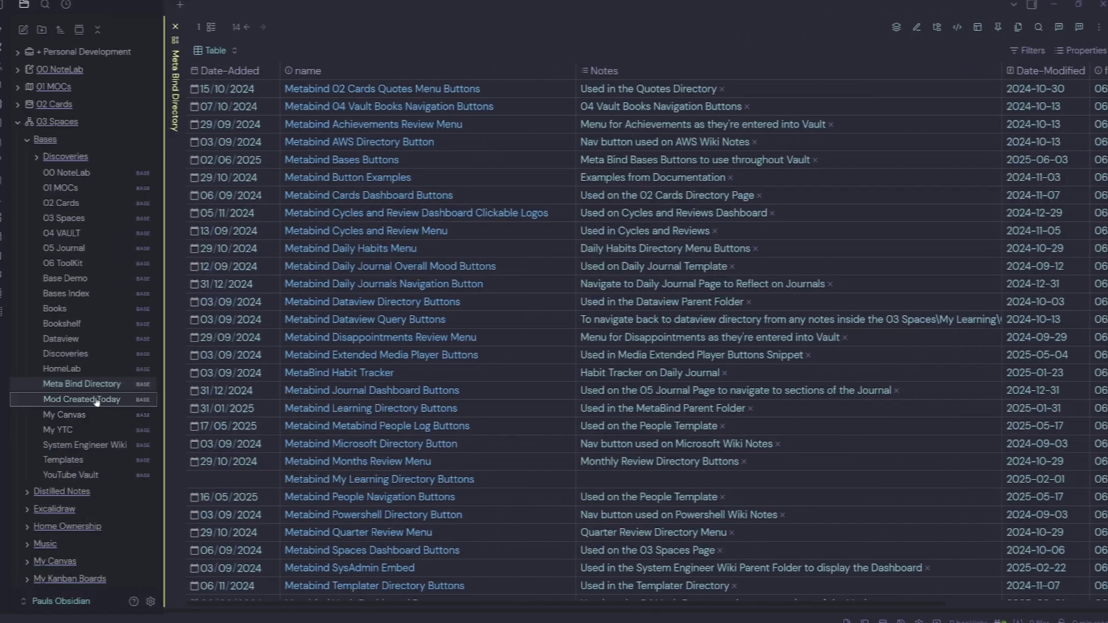
pyautogui.click(96, 400)
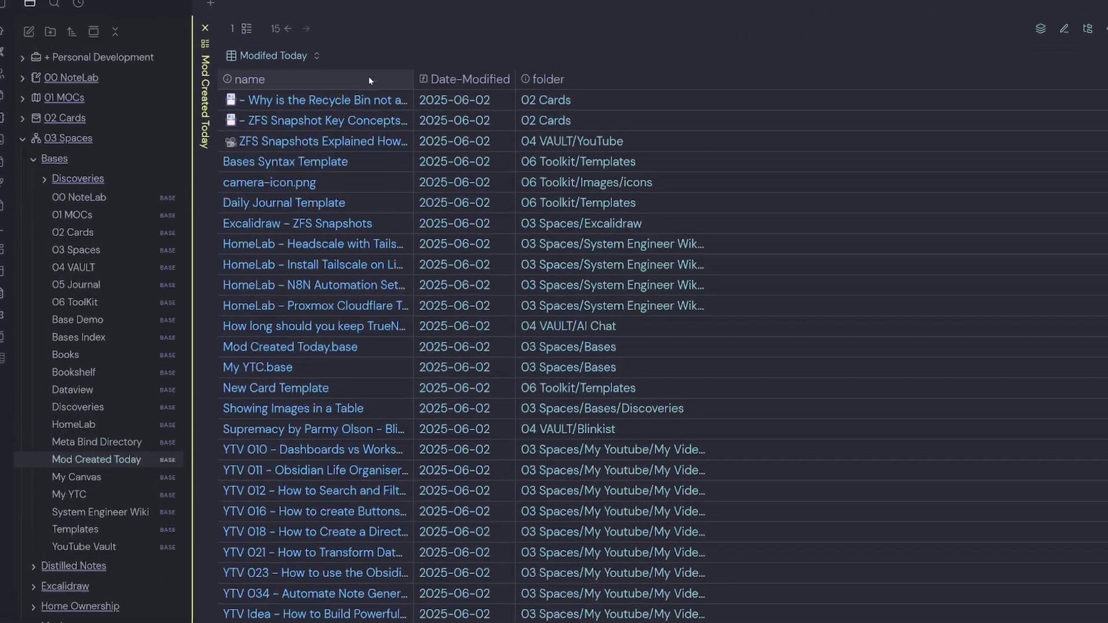
pyautogui.click(233, 47)
pyautogui.click(233, 116)
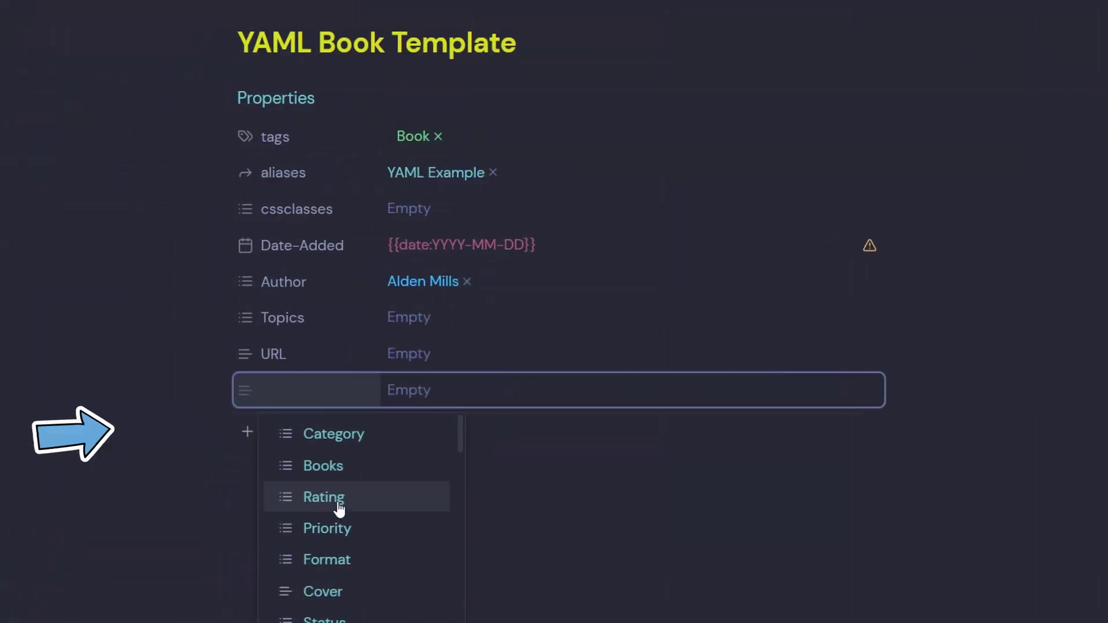
pyautogui.click(311, 497)
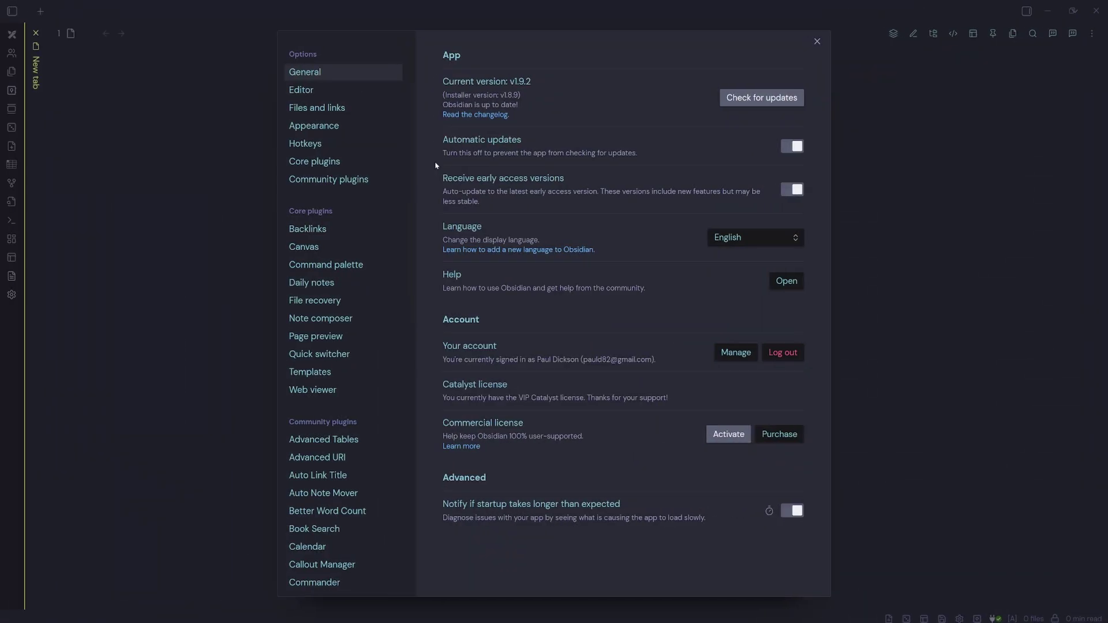
# Set Properties in document to Hidden in the editor settings.
pyautogui.click(352, 90)
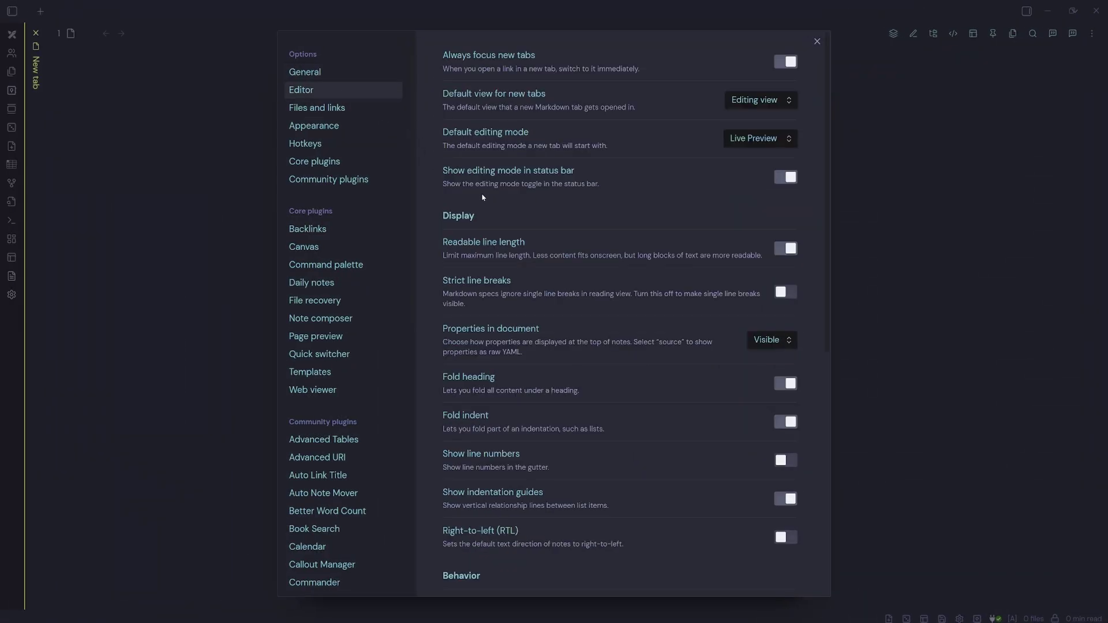
pyautogui.click(782, 345)
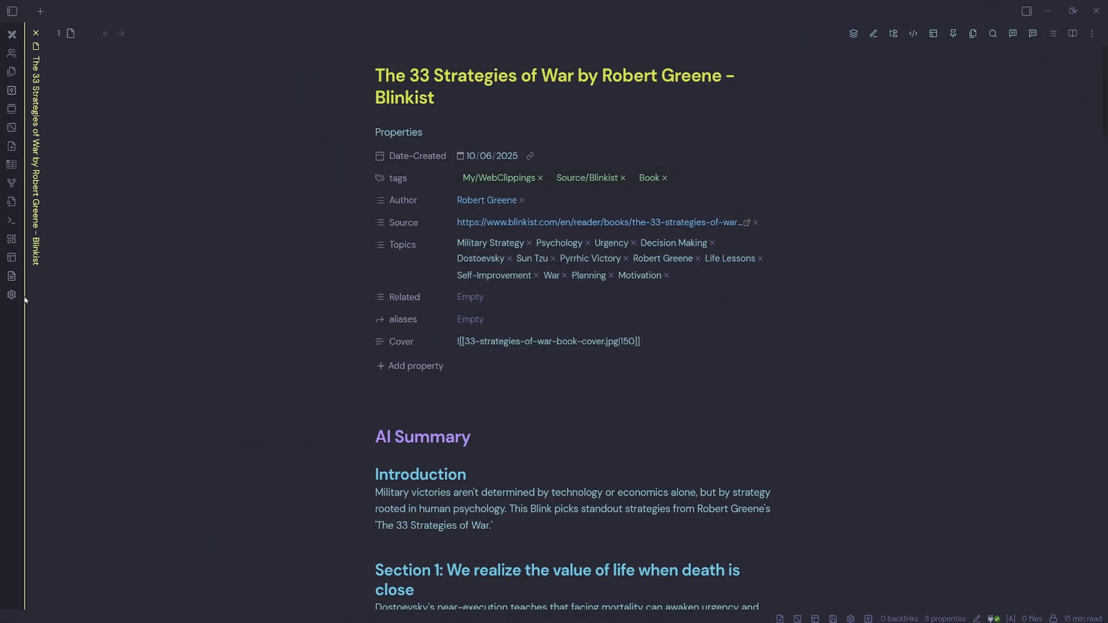
pyautogui.click(11, 294)
pyautogui.click(302, 89)
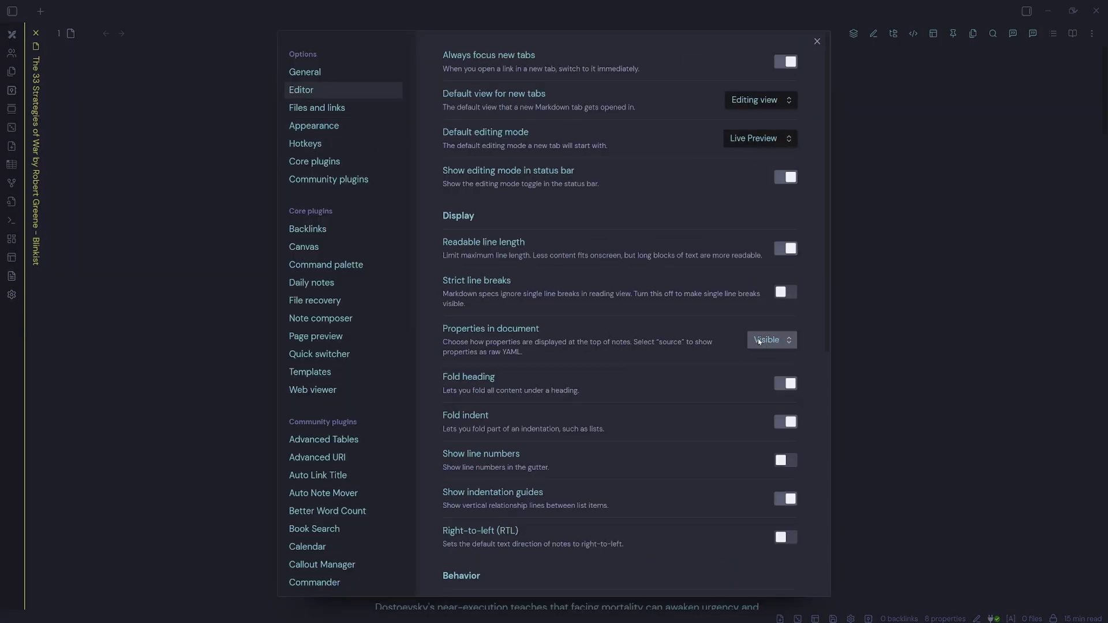
pyautogui.click(757, 339)
pyautogui.click(765, 372)
pyautogui.click(817, 41)
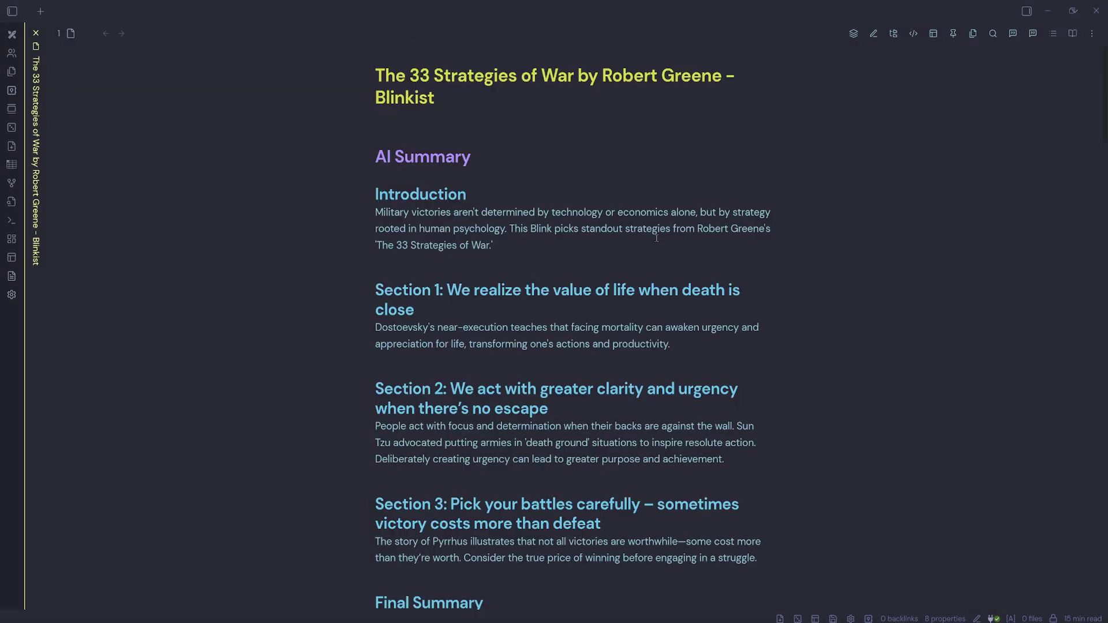
# Show the note's properties in the right side panel, then close the panel.
pyautogui.click(1027, 11)
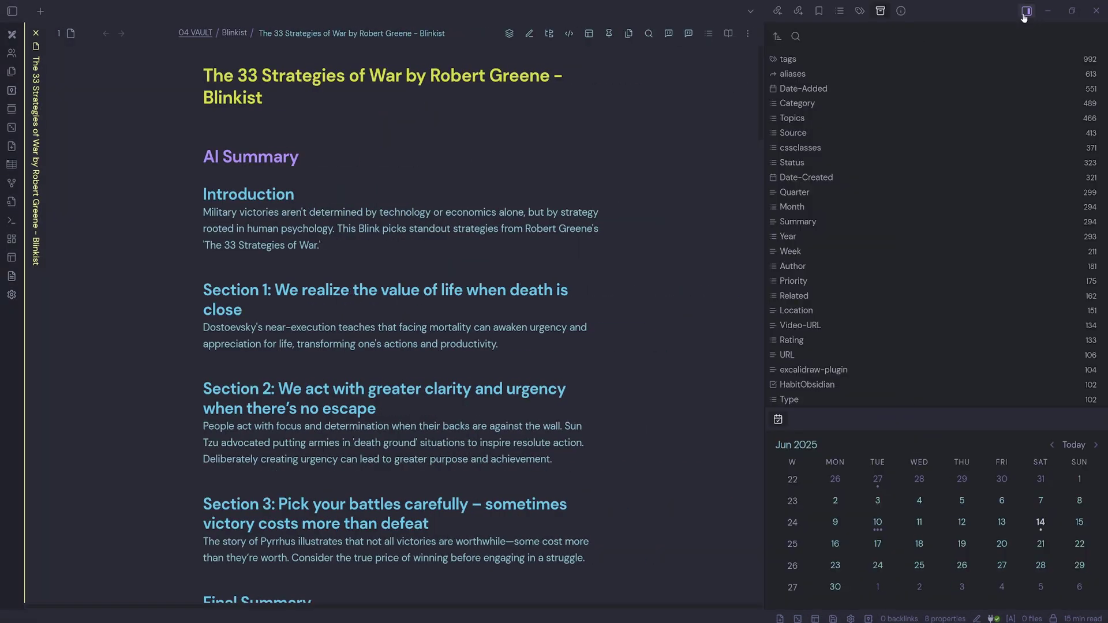
pyautogui.click(901, 11)
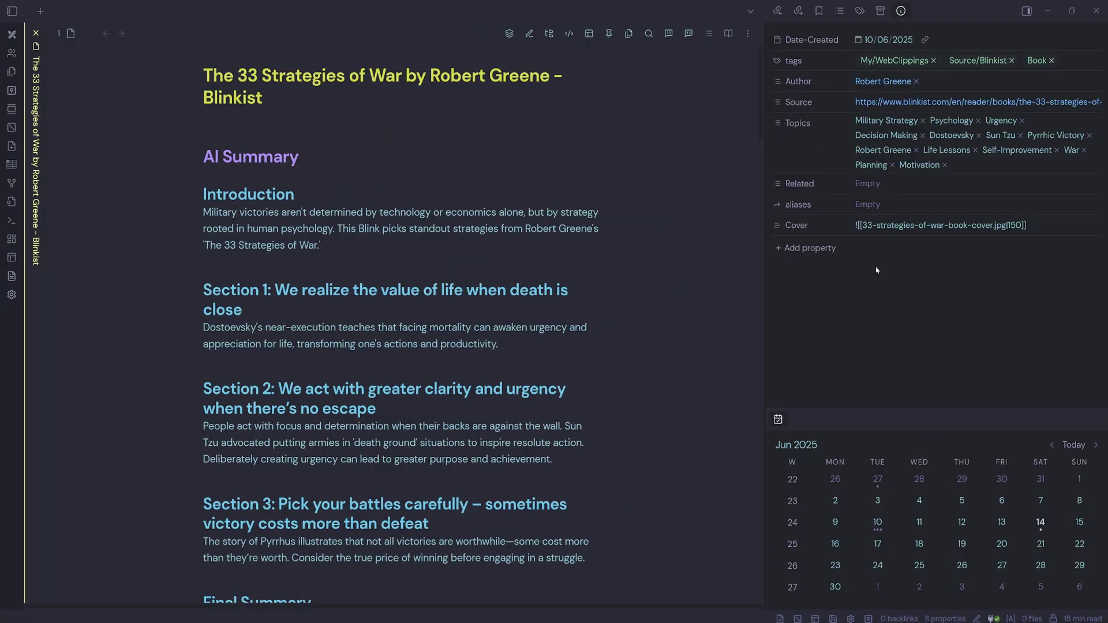
pyautogui.click(1027, 11)
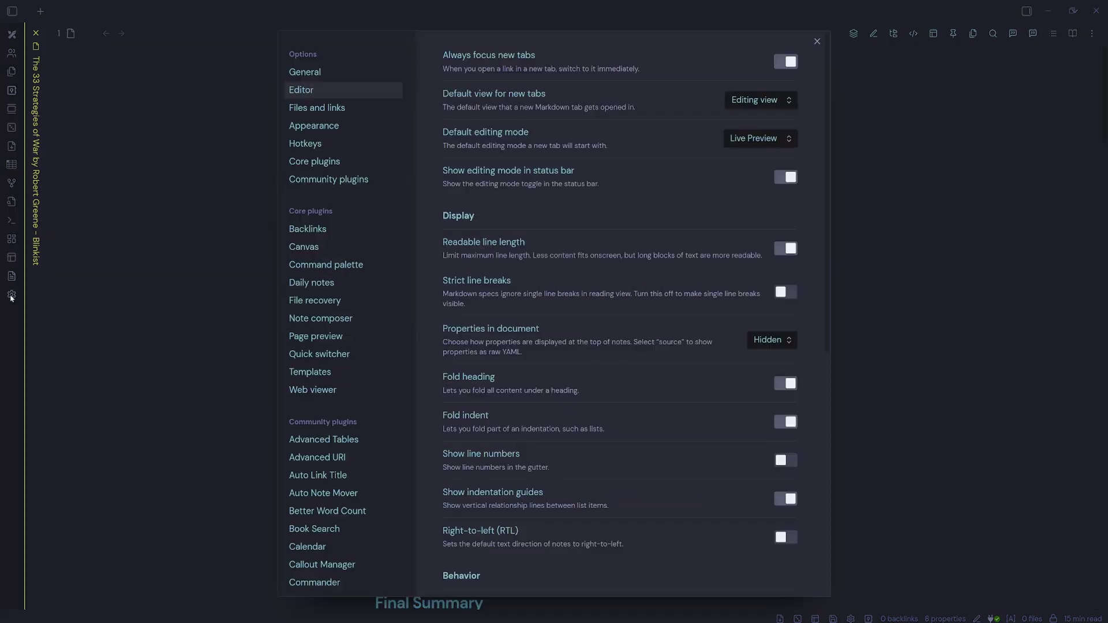
pyautogui.click(11, 295)
# Switch Properties in document to Source and scroll back up to the note's properties.
pyautogui.click(779, 339)
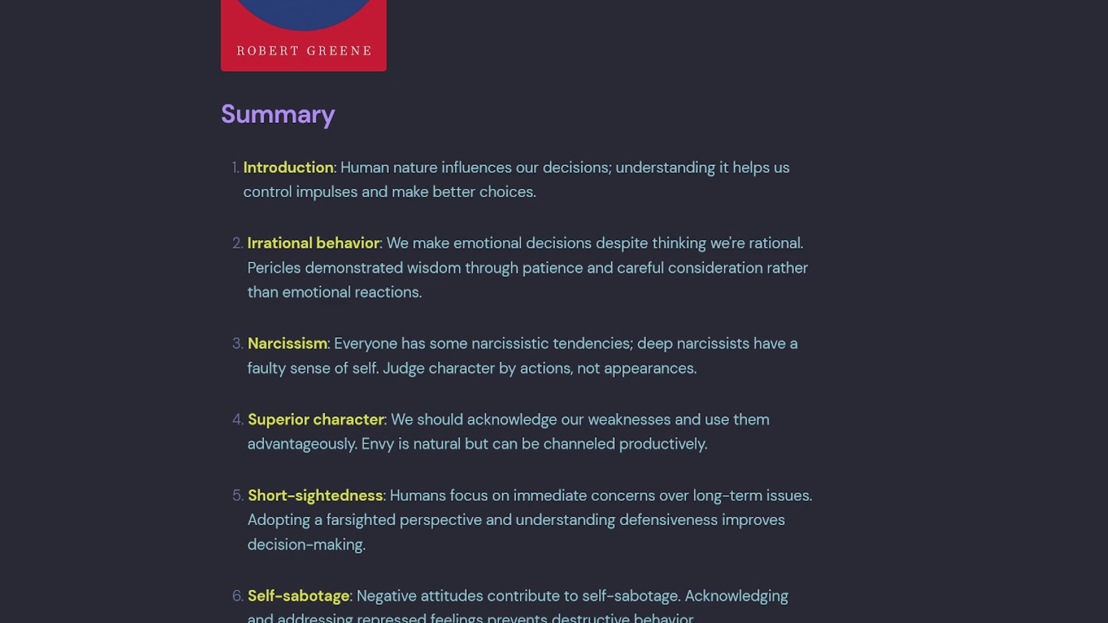
pyautogui.scroll(7, 519, 346)
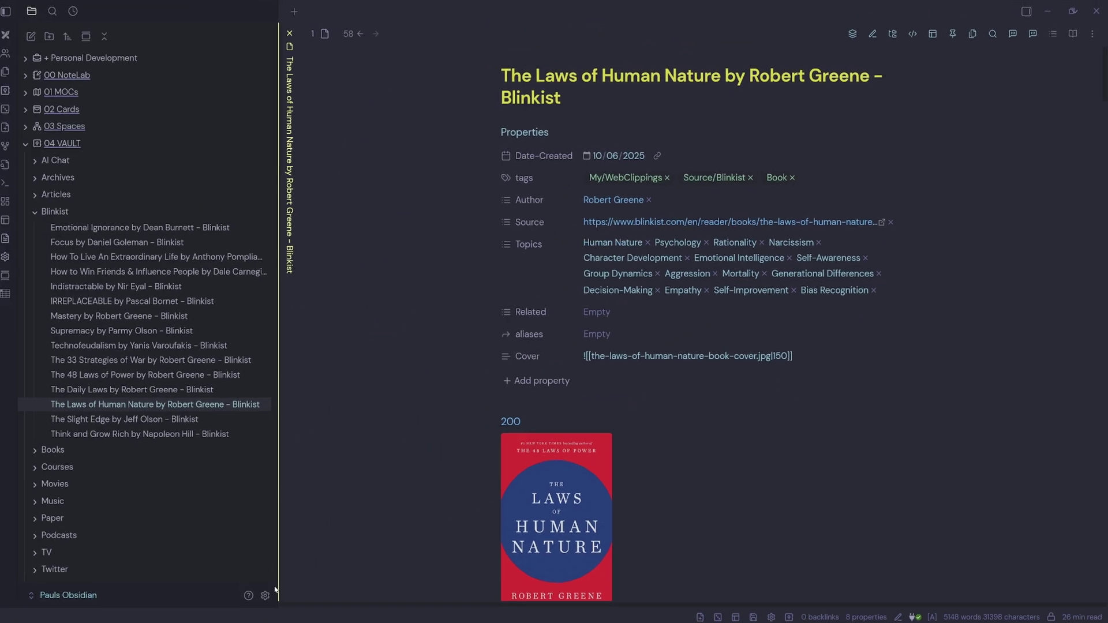
pyautogui.click(265, 596)
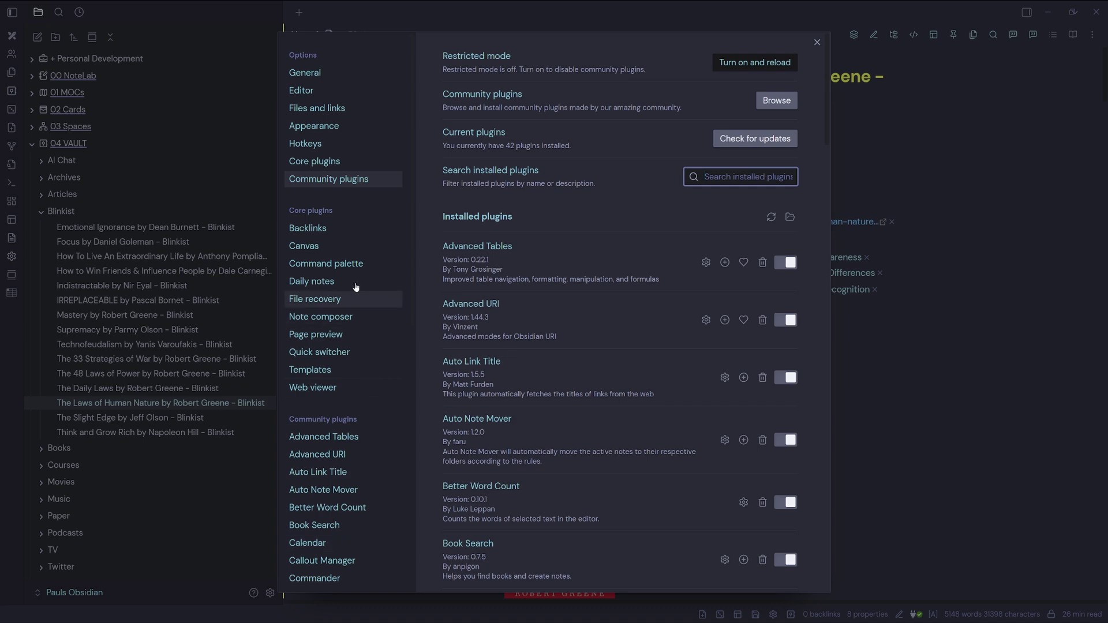
# Set Properties in document to Hidden and list Author, Topics and Cover in the right panel.
pyautogui.click(303, 91)
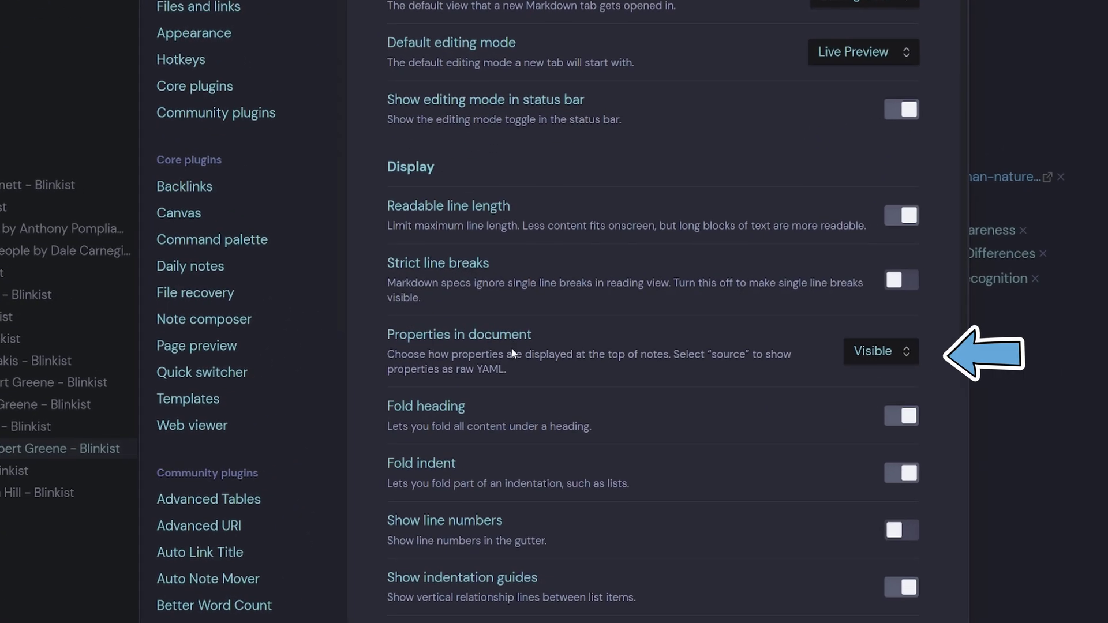
pyautogui.click(866, 357)
pyautogui.click(882, 403)
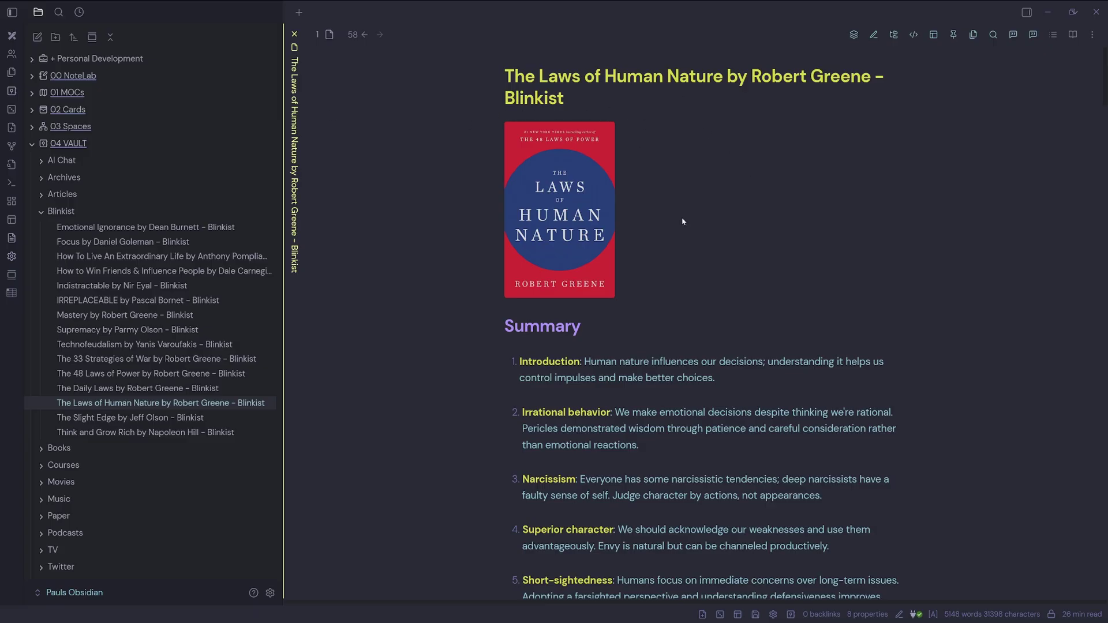
pyautogui.click(1026, 12)
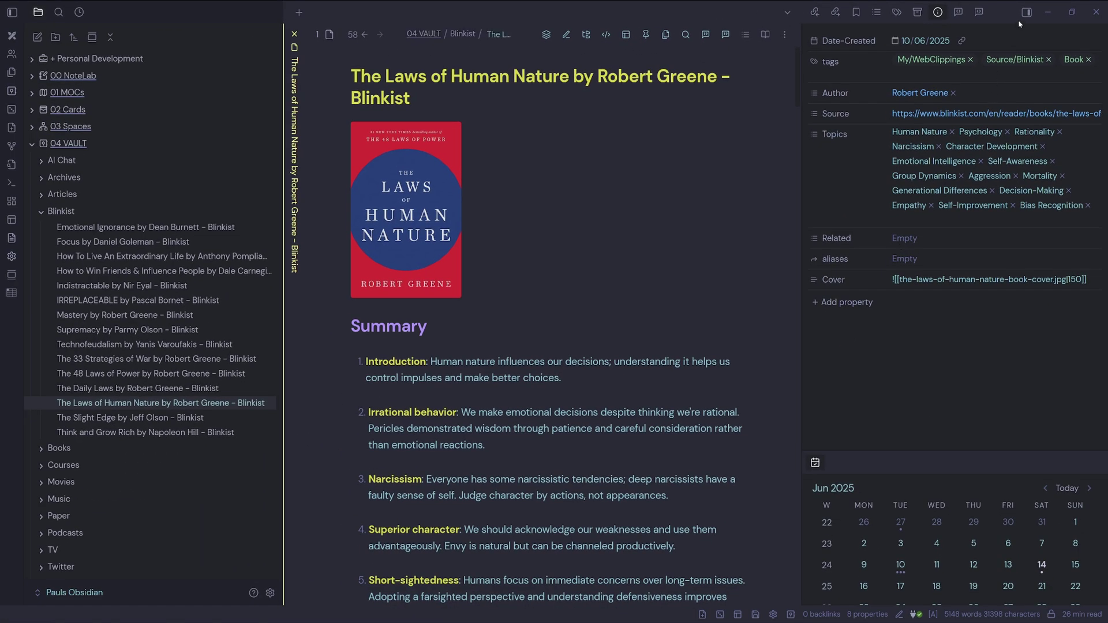
# Close both sidebars, briefly reopen the properties panel, then close it so the note fills the window.
pyautogui.click(1026, 12)
pyautogui.click(12, 12)
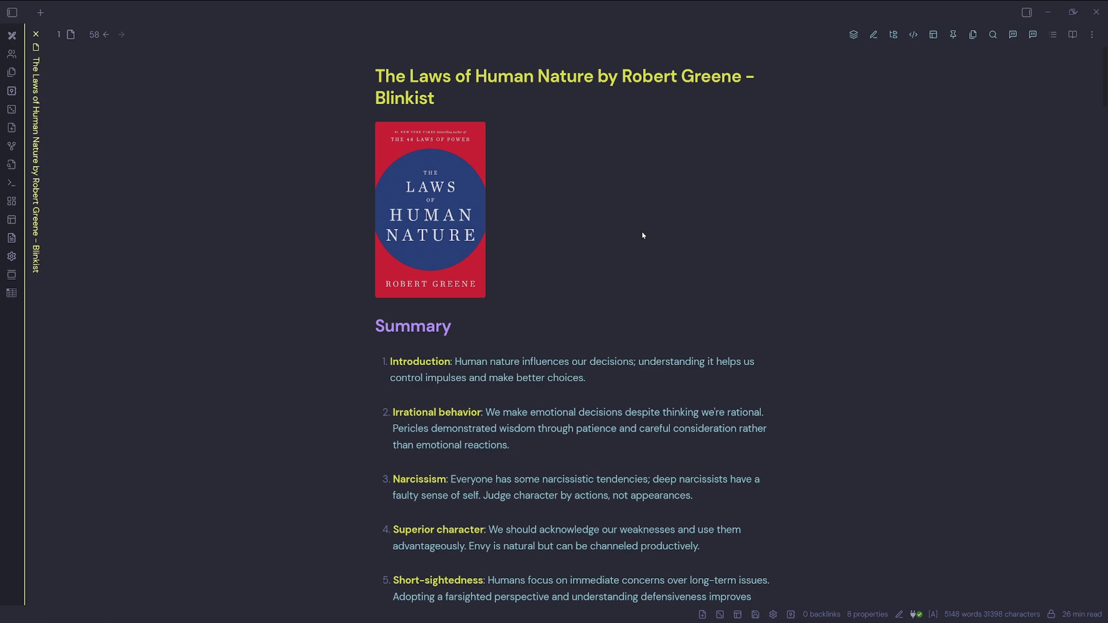
pyautogui.click(1027, 12)
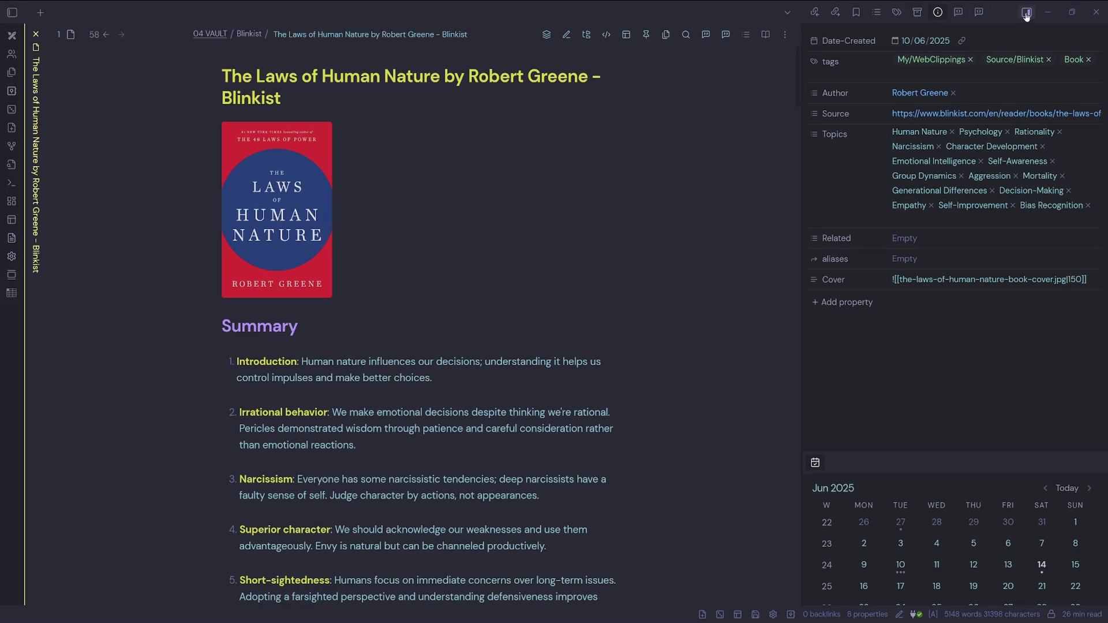
pyautogui.click(1021, 12)
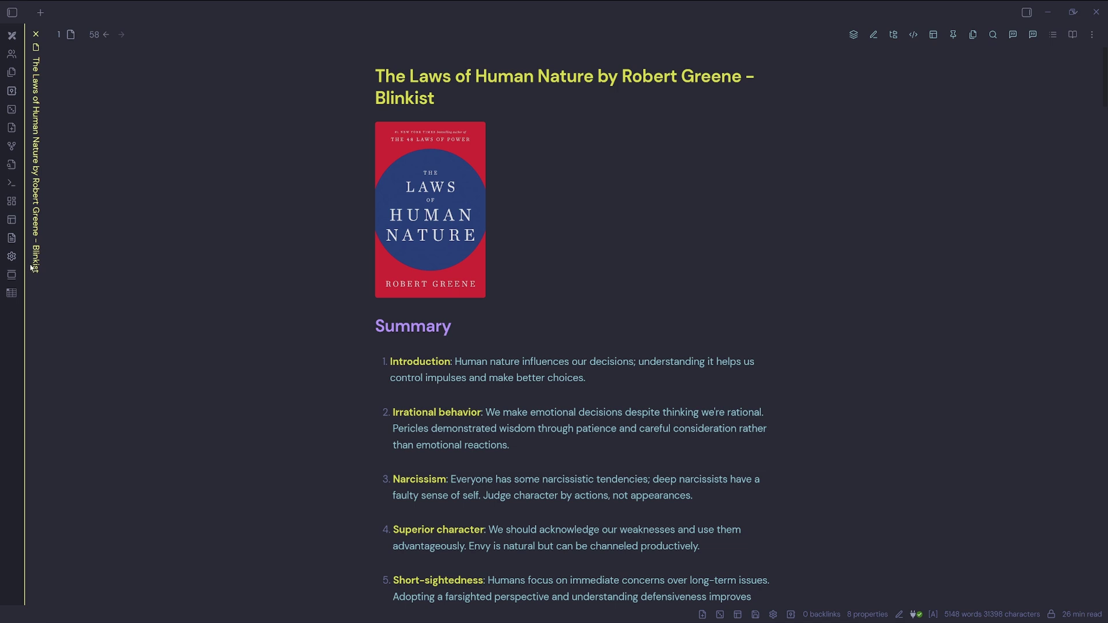
# Switch Properties in document to Source, then expand and refold the YAML frontmatter.
pyautogui.click(11, 261)
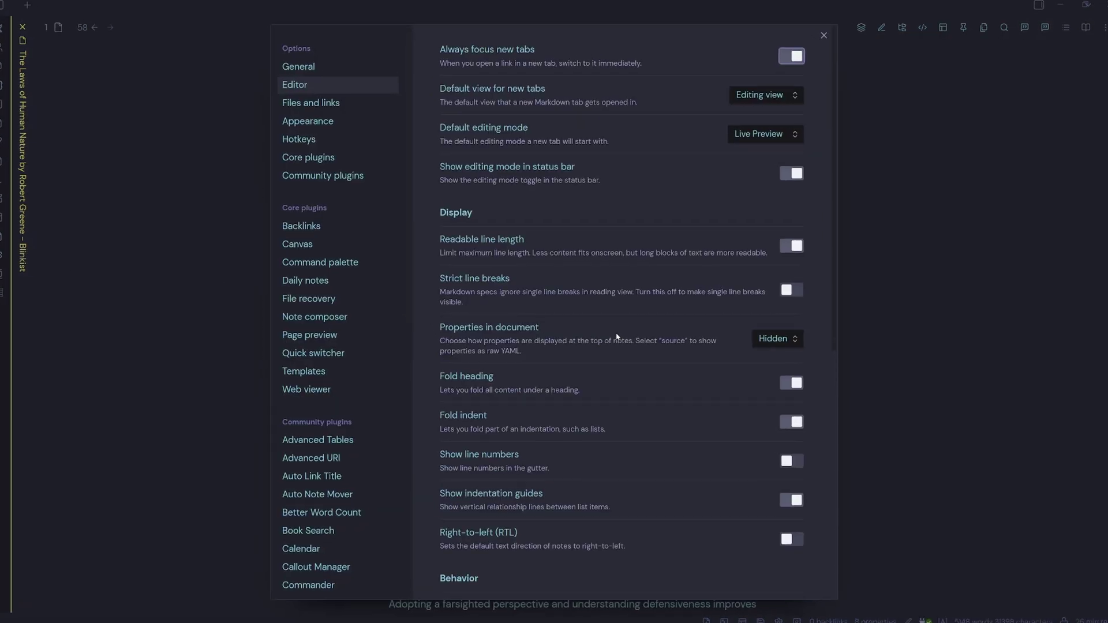
pyautogui.click(769, 335)
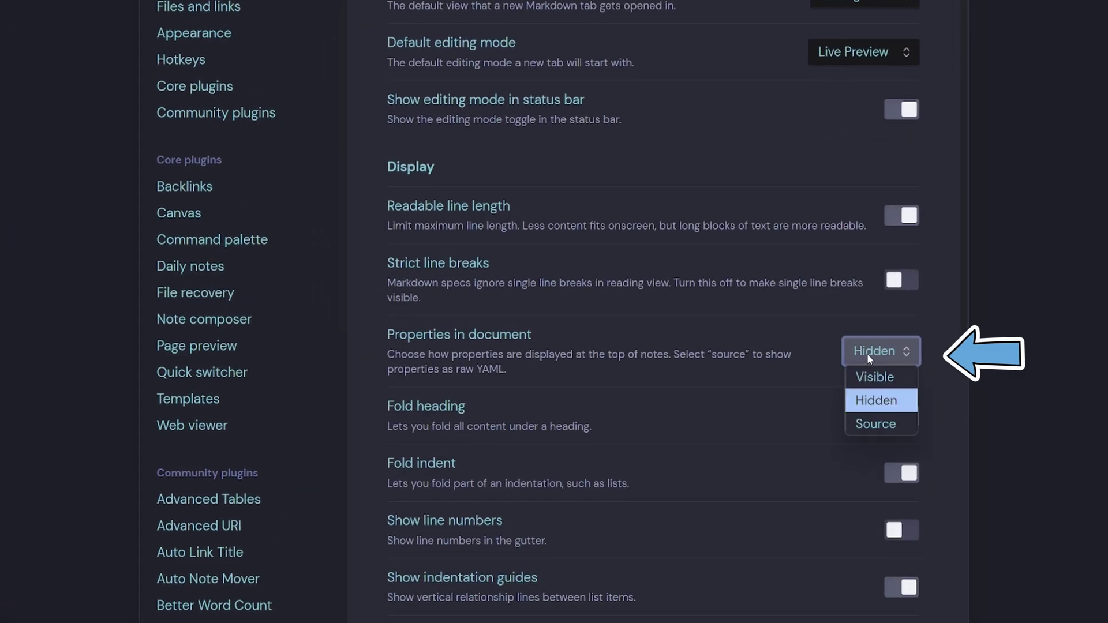
pyautogui.click(908, 429)
pyautogui.press('Escape')
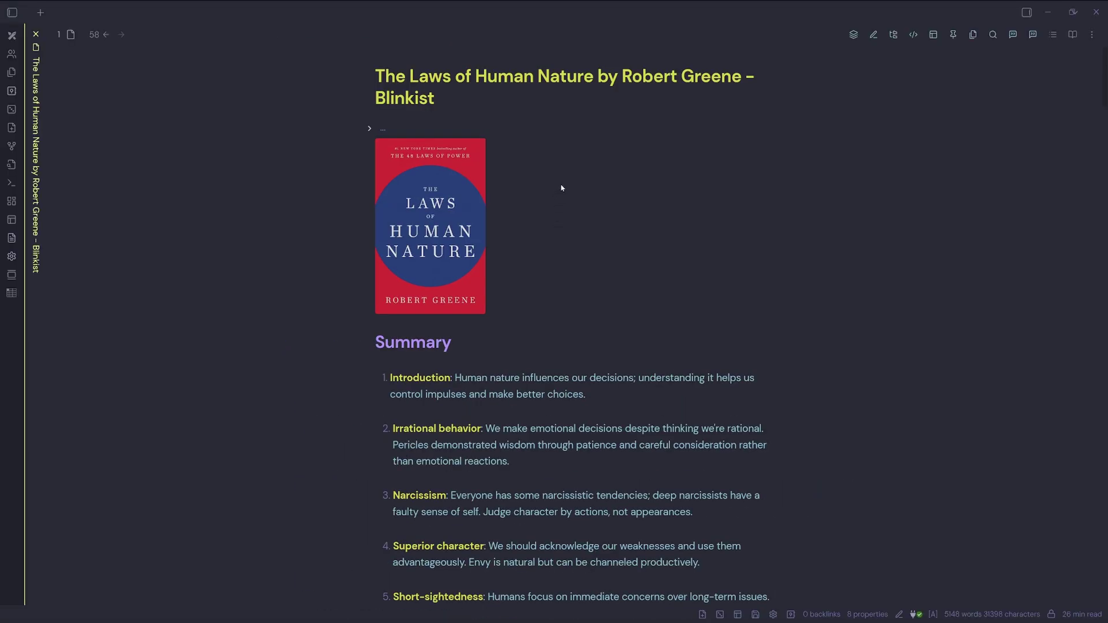
pyautogui.click(370, 131)
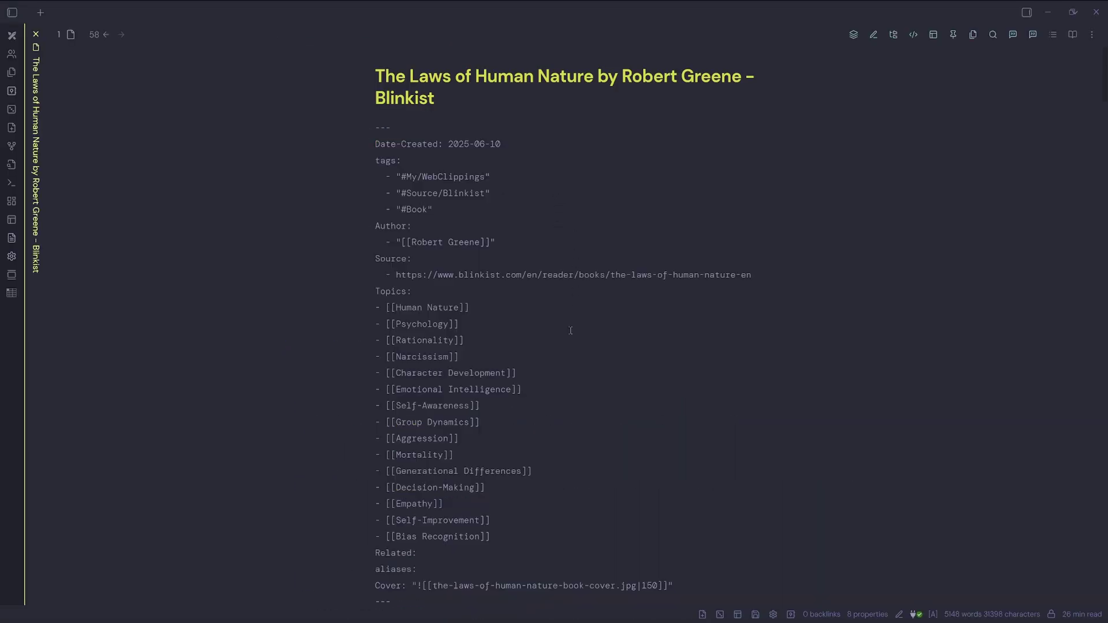
pyautogui.click(370, 129)
# Open The 33 Strategies of War from the file explorer and fold, then unfold its frontmatter.
pyautogui.click(12, 12)
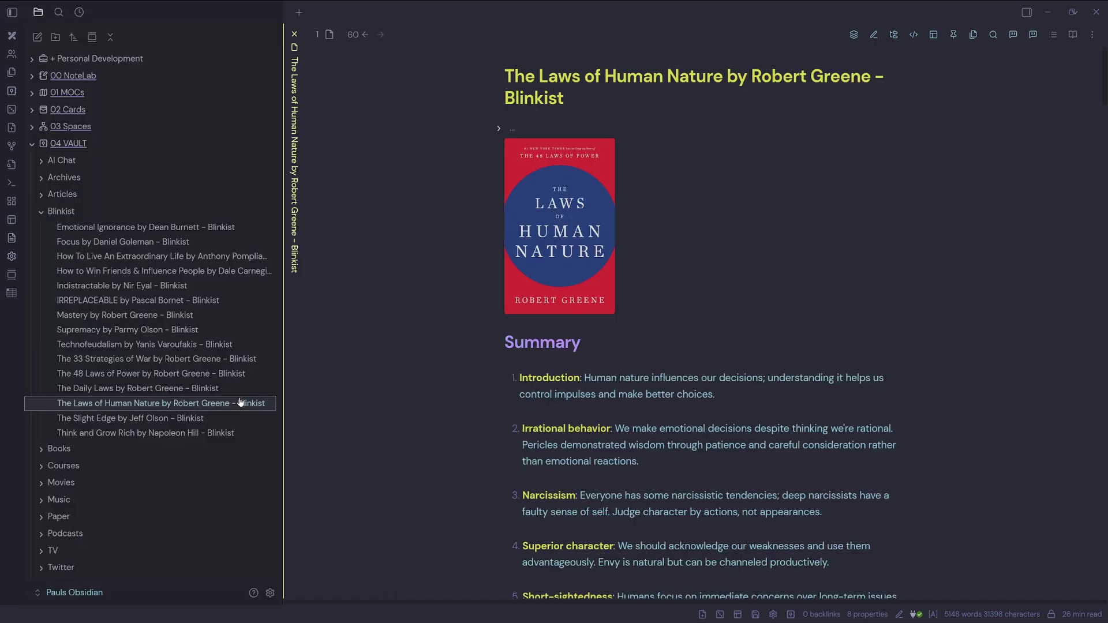
pyautogui.click(222, 375)
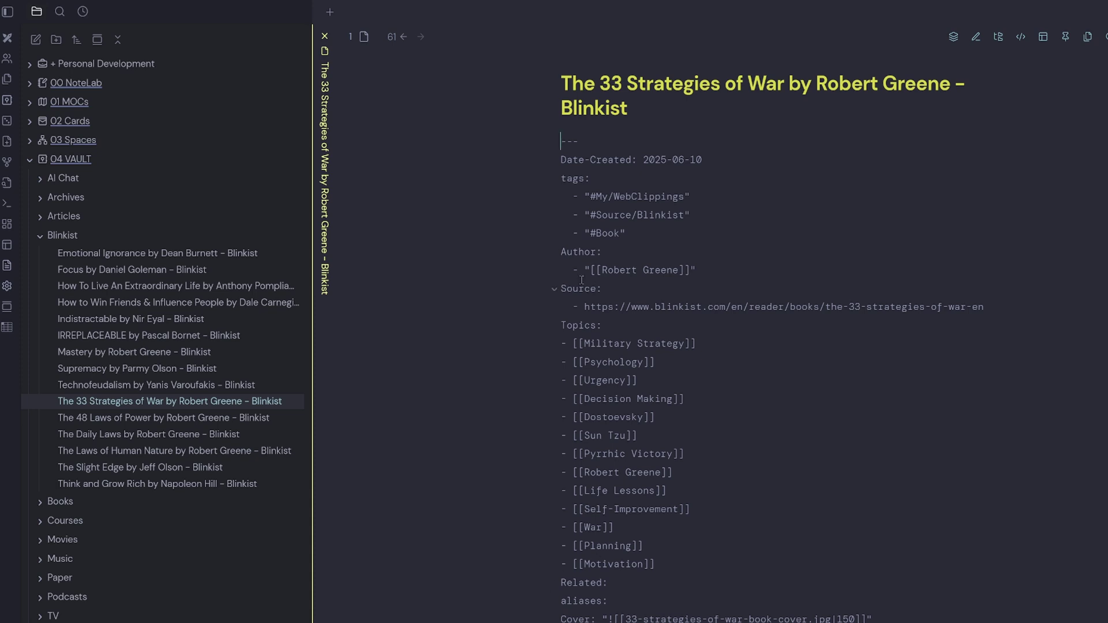
pyautogui.moveTo(558, 147)
pyautogui.click(555, 142)
pyautogui.click(556, 143)
pyautogui.hotkey('ctrl', ',')
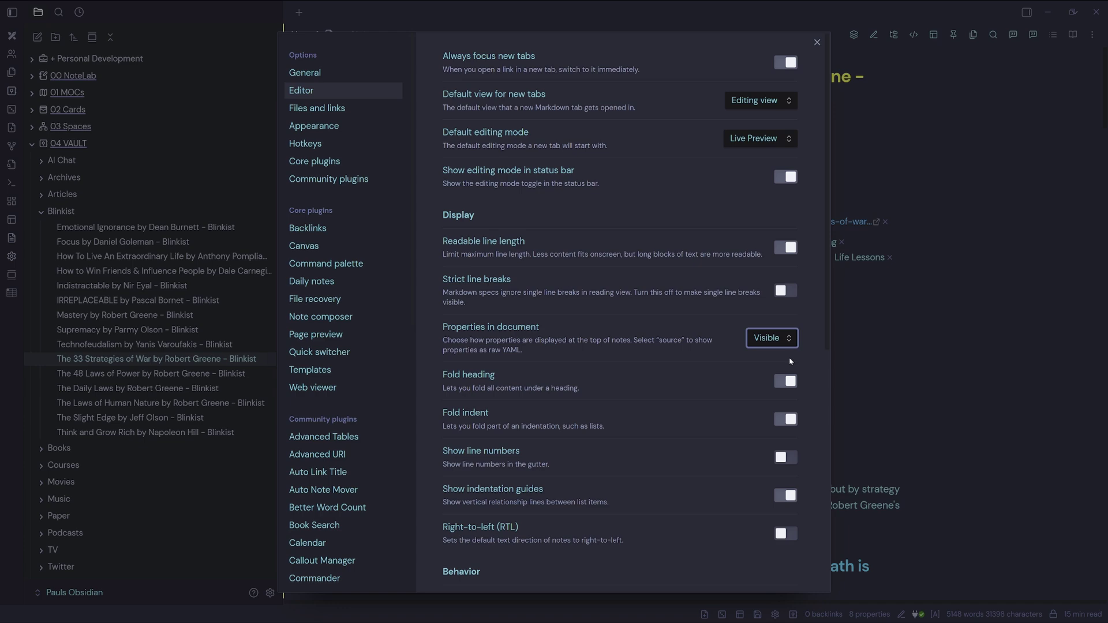
# Search community plugins for 'fold properties', then install and enable Fold Properties By Default.
pyautogui.click(329, 179)
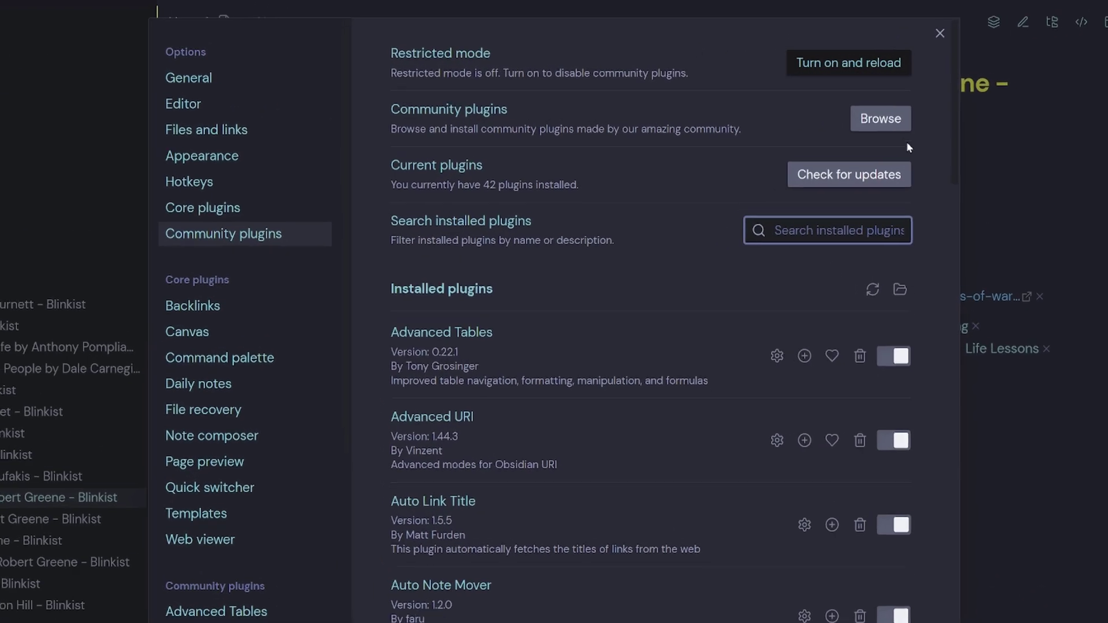
pyautogui.click(901, 123)
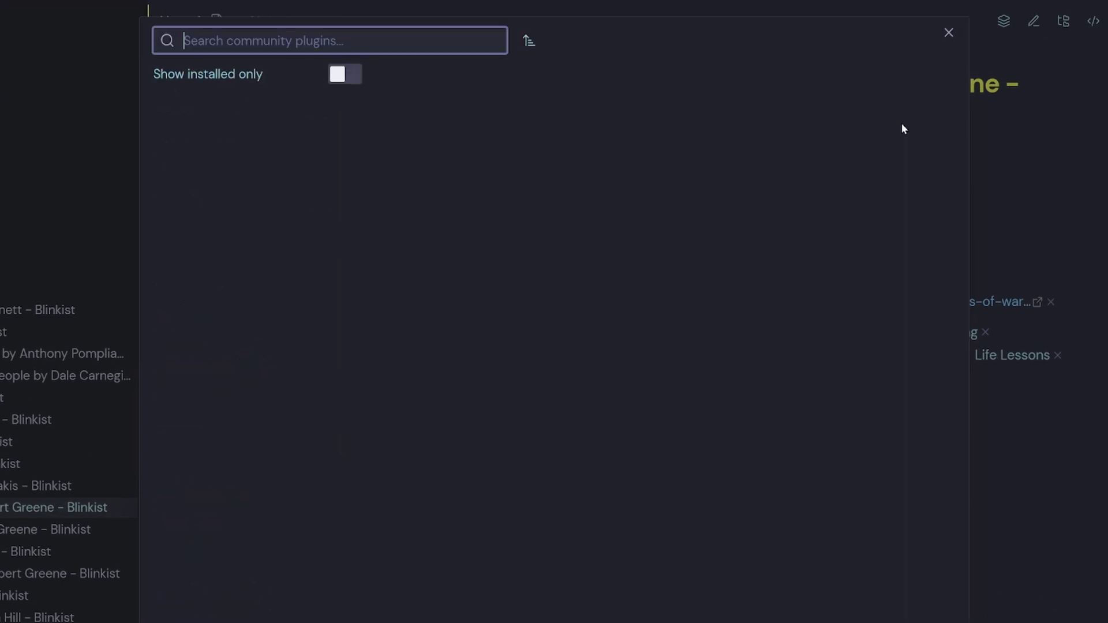
pyautogui.write('fold pr')
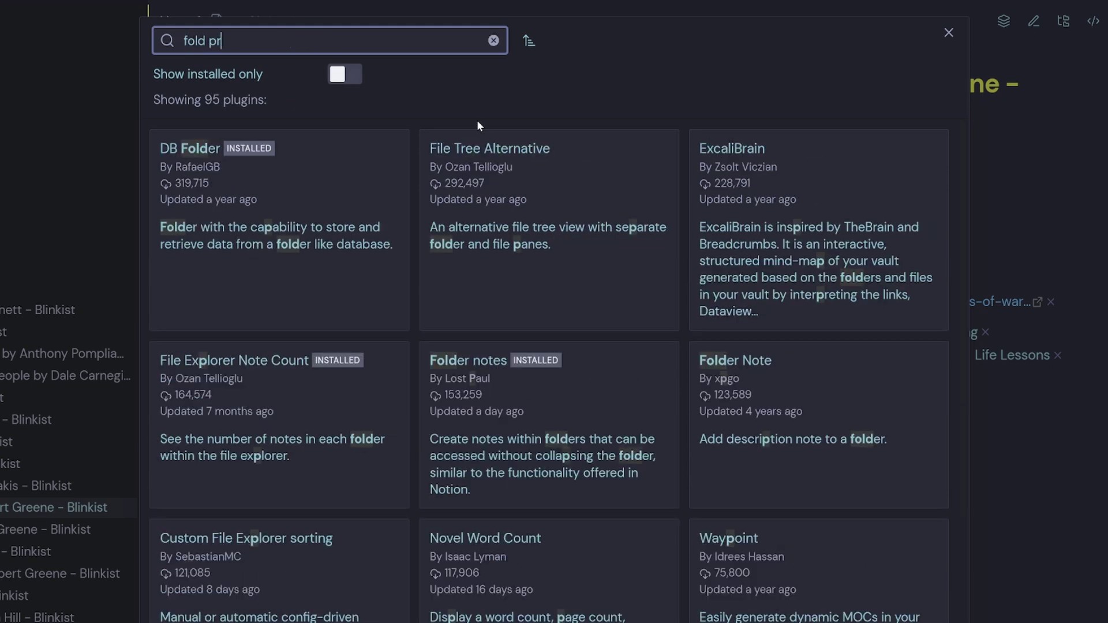
pyautogui.write('operties')
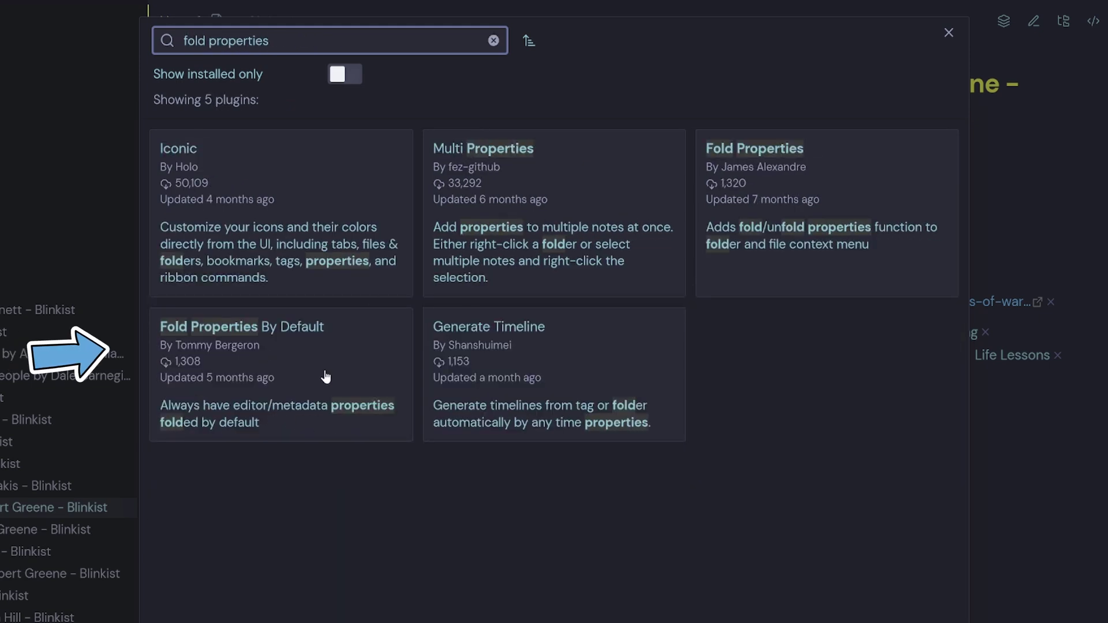
pyautogui.click(326, 376)
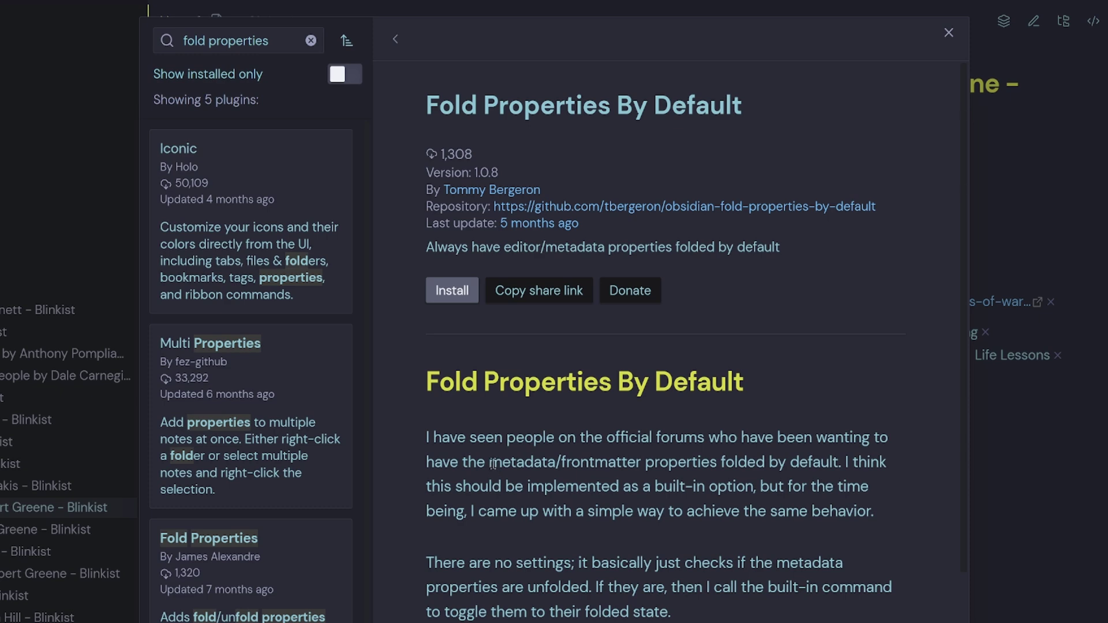
pyautogui.moveTo(490, 463); pyautogui.dragTo(838, 462)
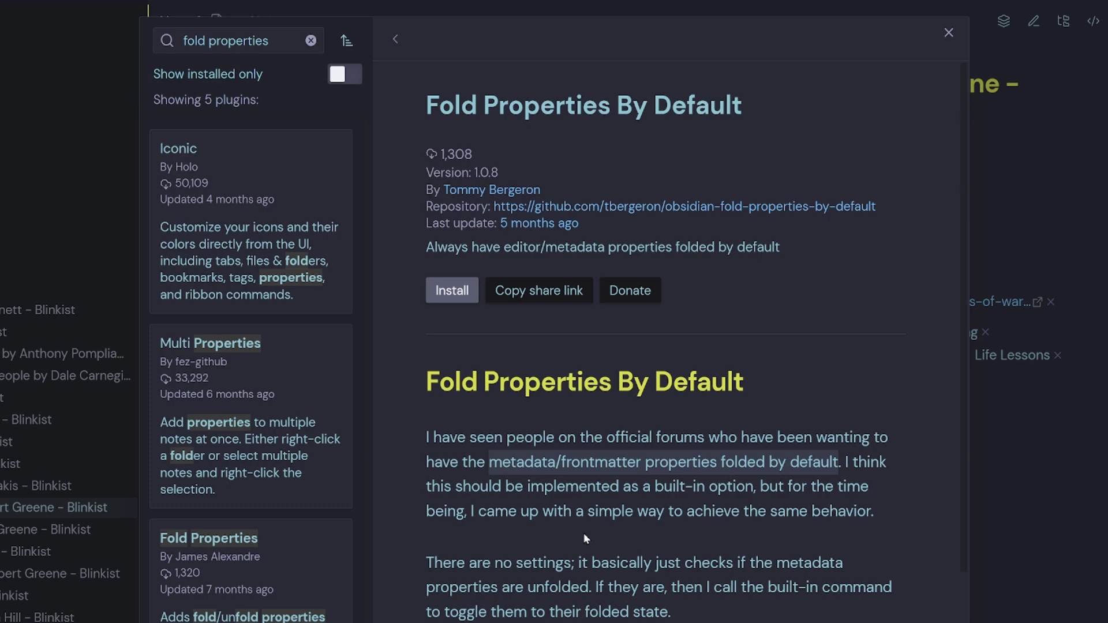
pyautogui.click(705, 543)
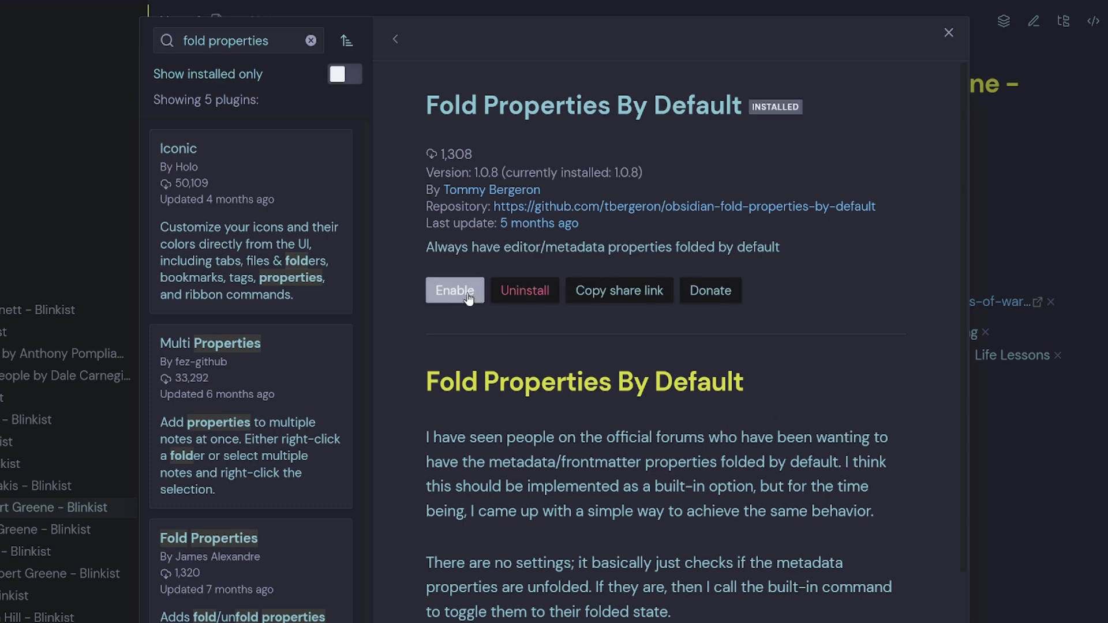
pyautogui.click(455, 291)
pyautogui.press('Escape')
pyautogui.press('Escape')
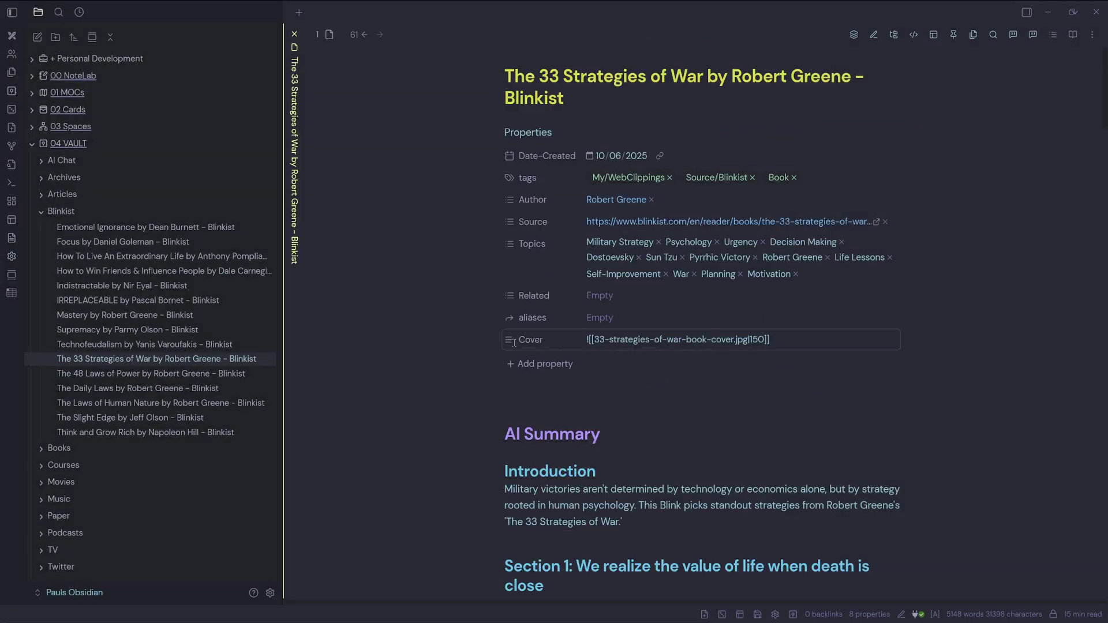
# Open Technofeudalism, then The 48 Laws of Power, expanding and refolding the latter's properties.
pyautogui.click(195, 345)
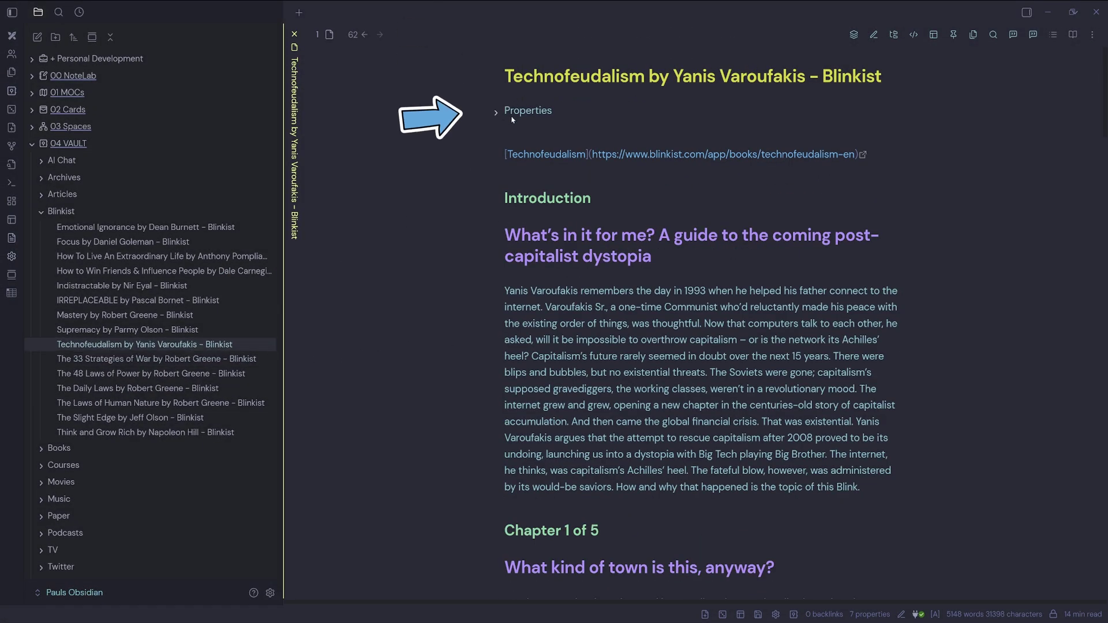
pyautogui.click(248, 375)
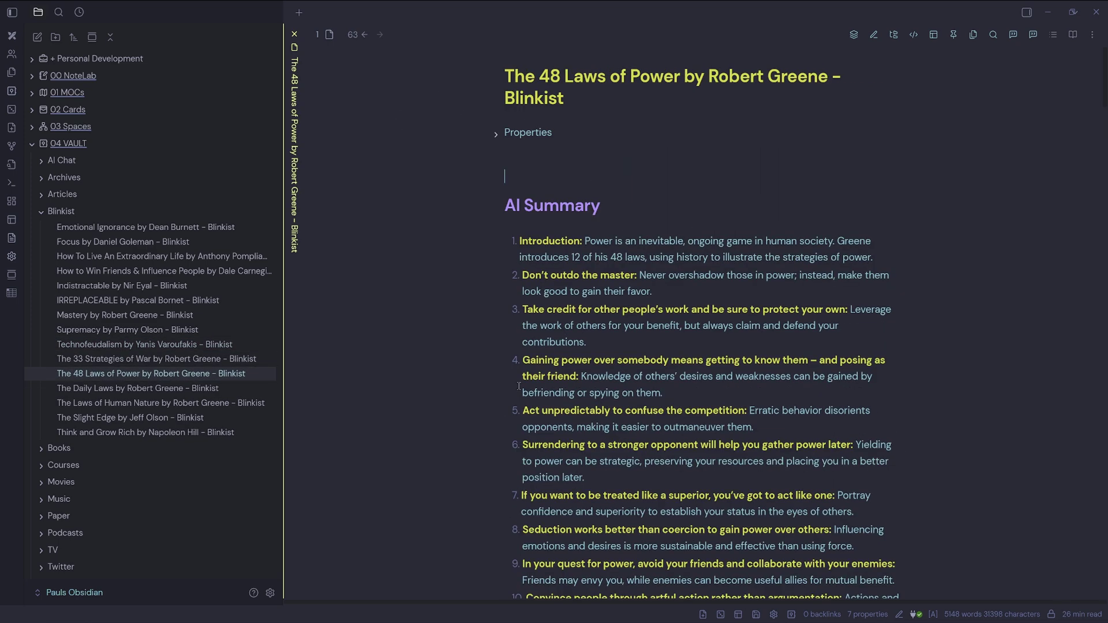
pyautogui.click(496, 136)
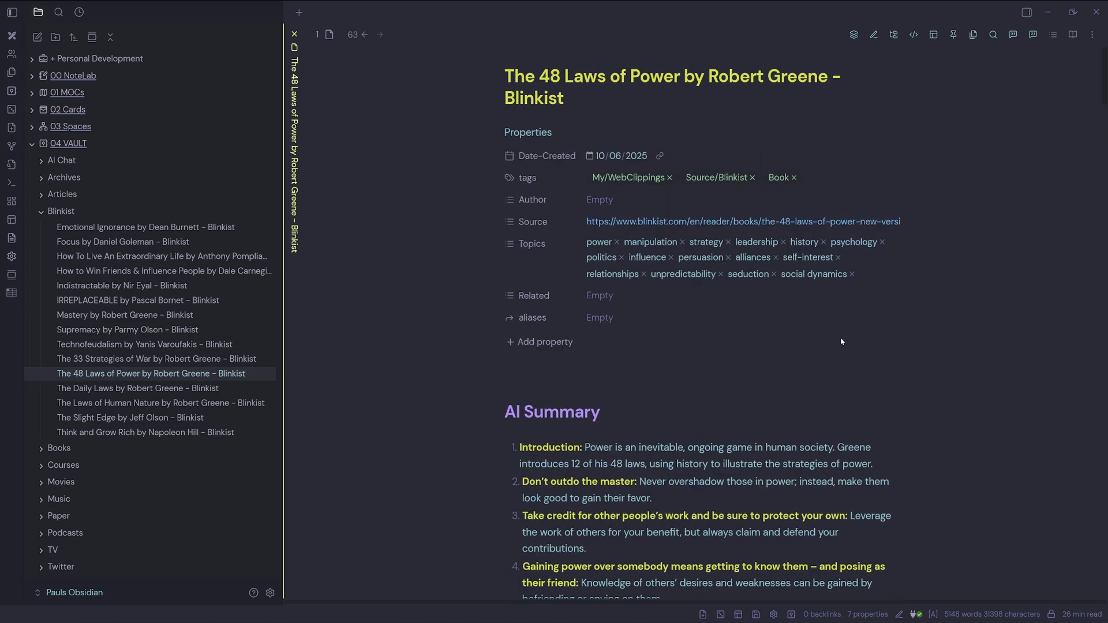
pyautogui.click(495, 133)
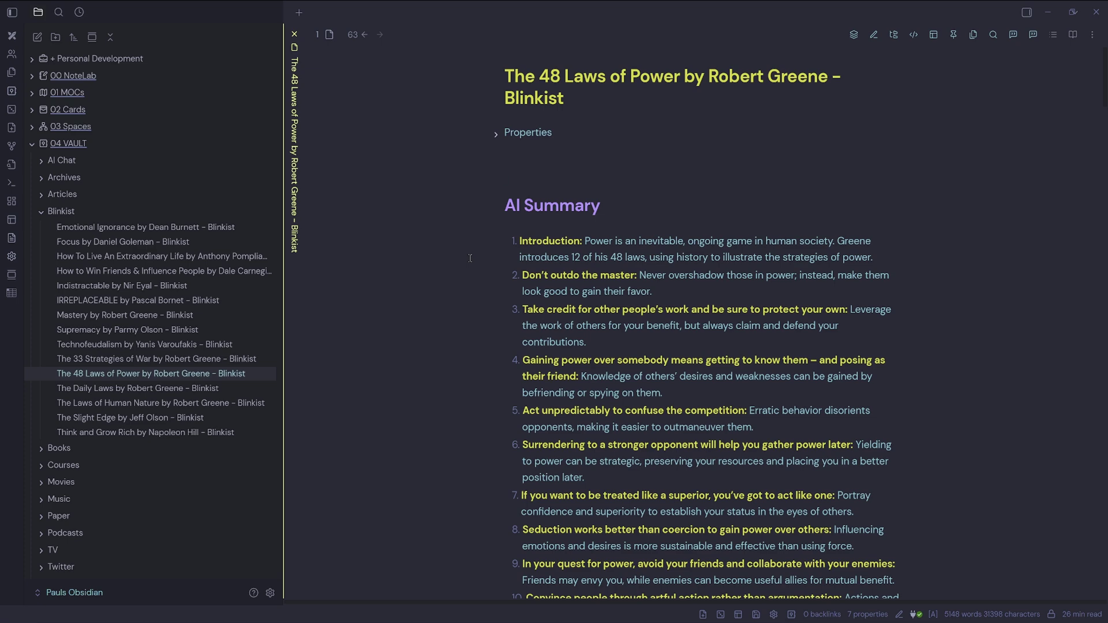
# Uninstall Fold Properties By Default and scroll the Appearance settings down to CSS snippets.
pyautogui.click(269, 593)
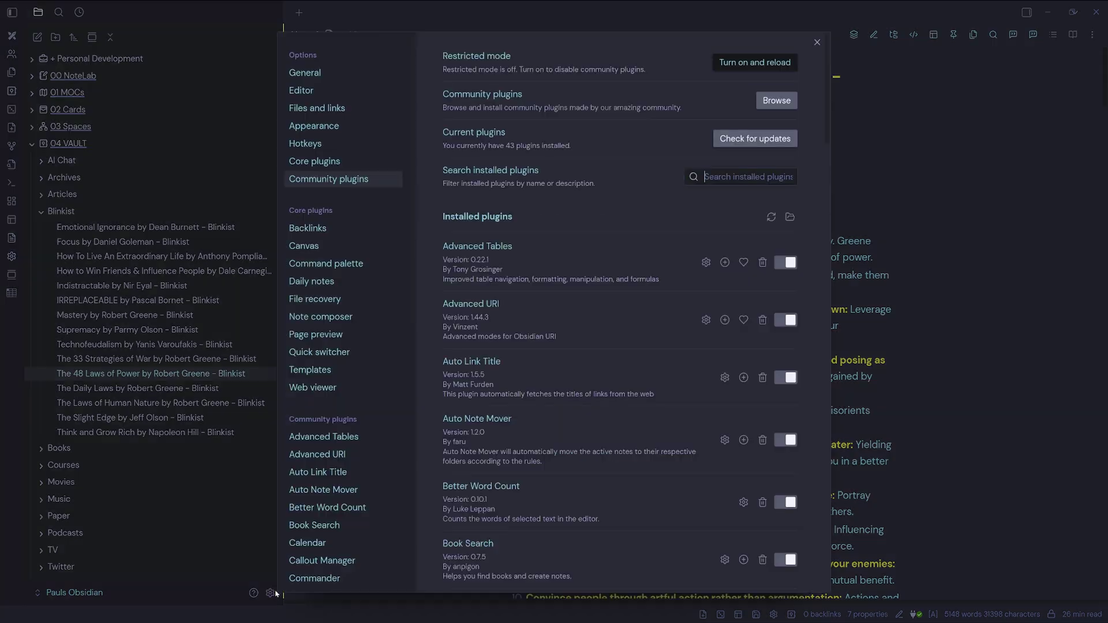
pyautogui.scroll(-15, 676, 431)
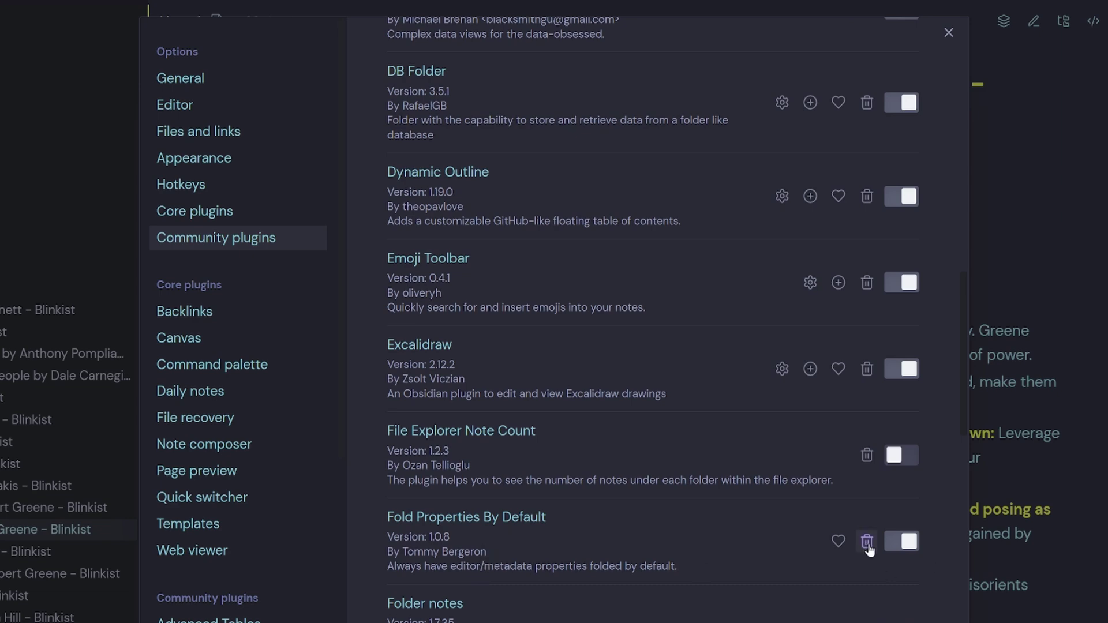
pyautogui.click(866, 544)
pyautogui.click(640, 488)
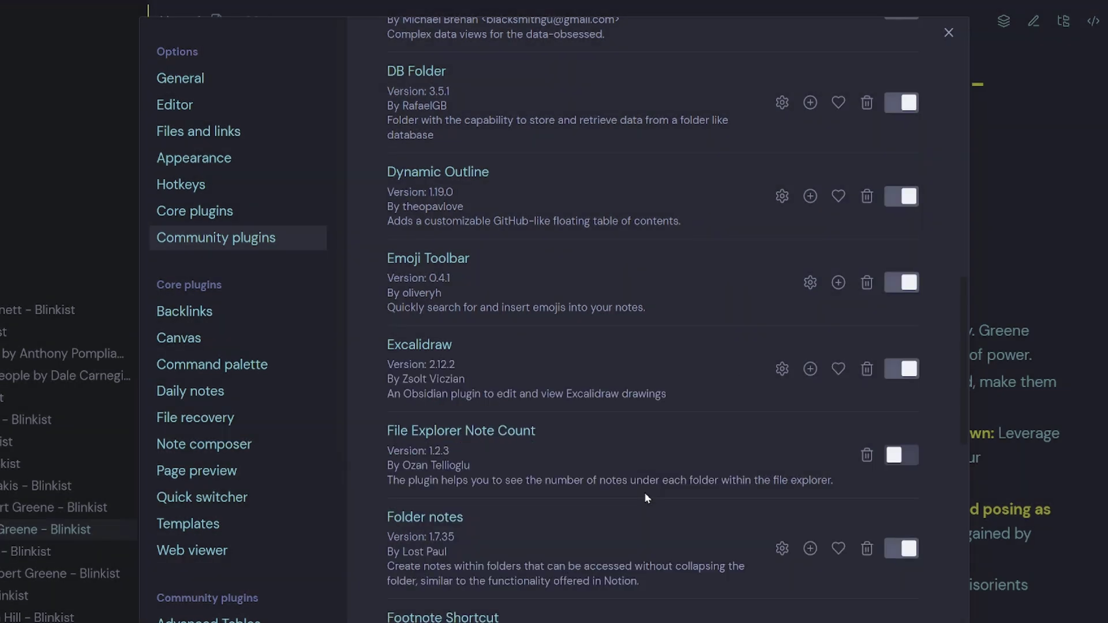
pyautogui.click(250, 170)
pyautogui.scroll(-10, 727, 482)
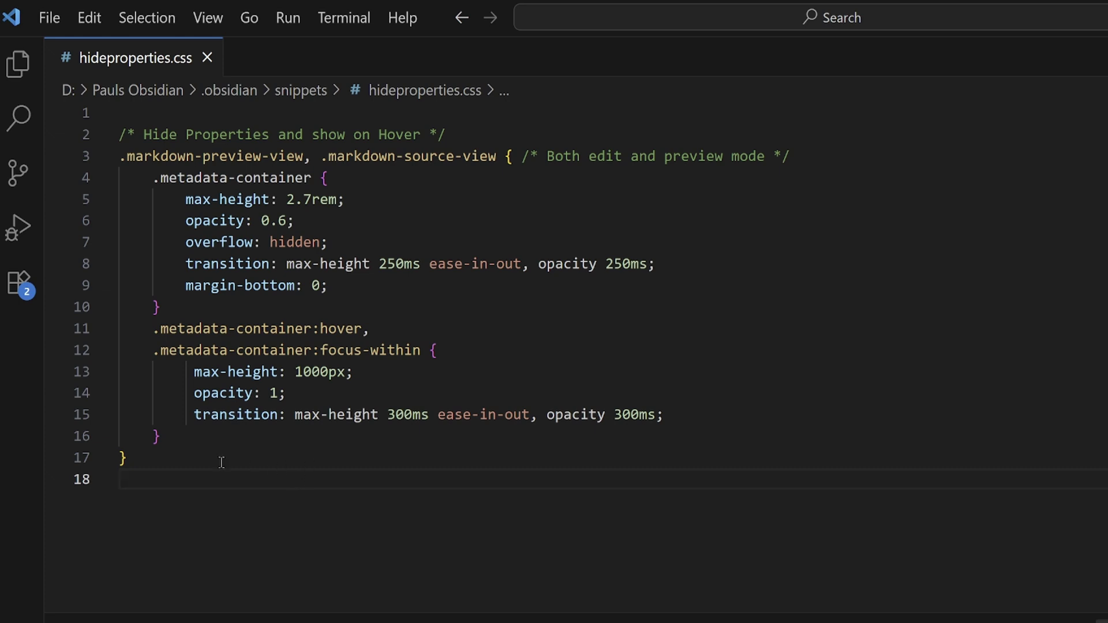
pyautogui.moveTo(221, 462); pyautogui.dragTo(119, 132)
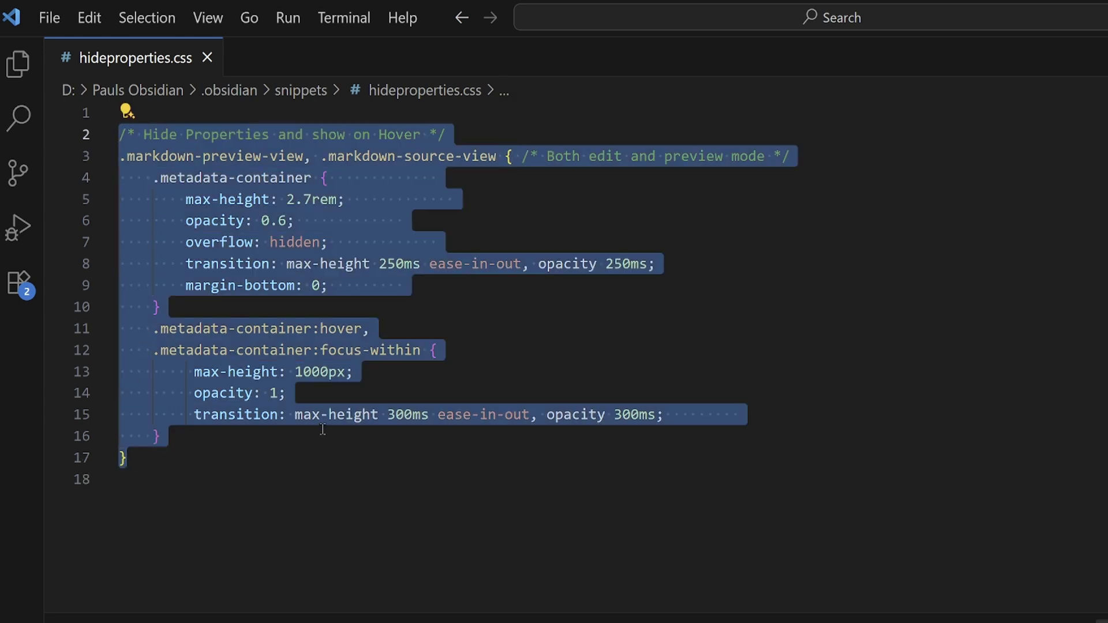
pyautogui.click(439, 461)
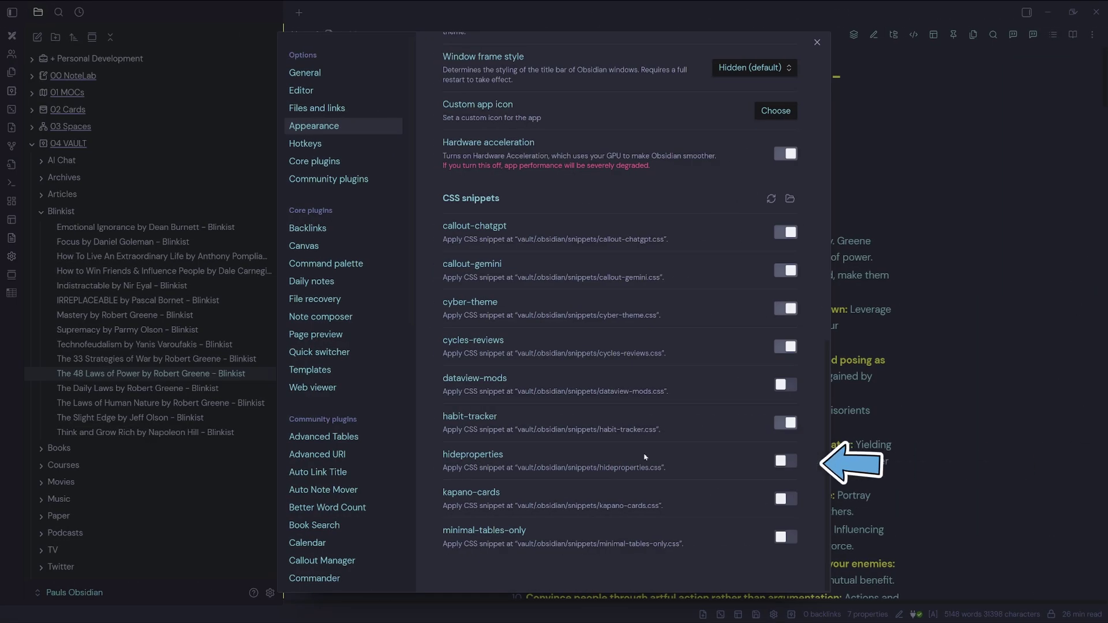
# Enable the hideproperties snippet, then expand and collapse note properties to test it.
pyautogui.click(785, 461)
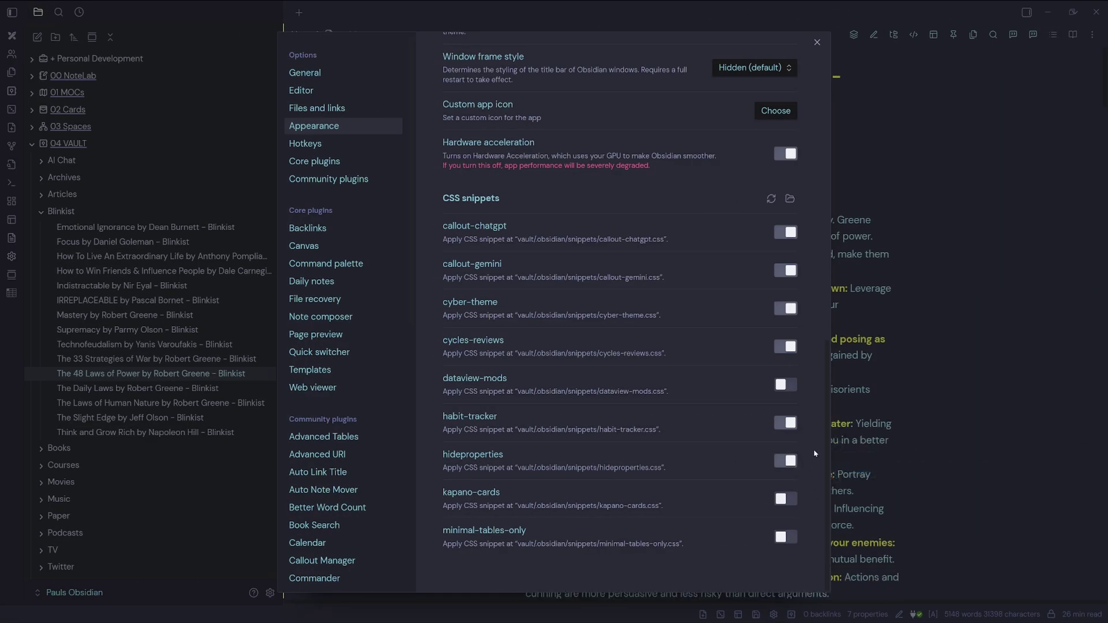
pyautogui.click(817, 42)
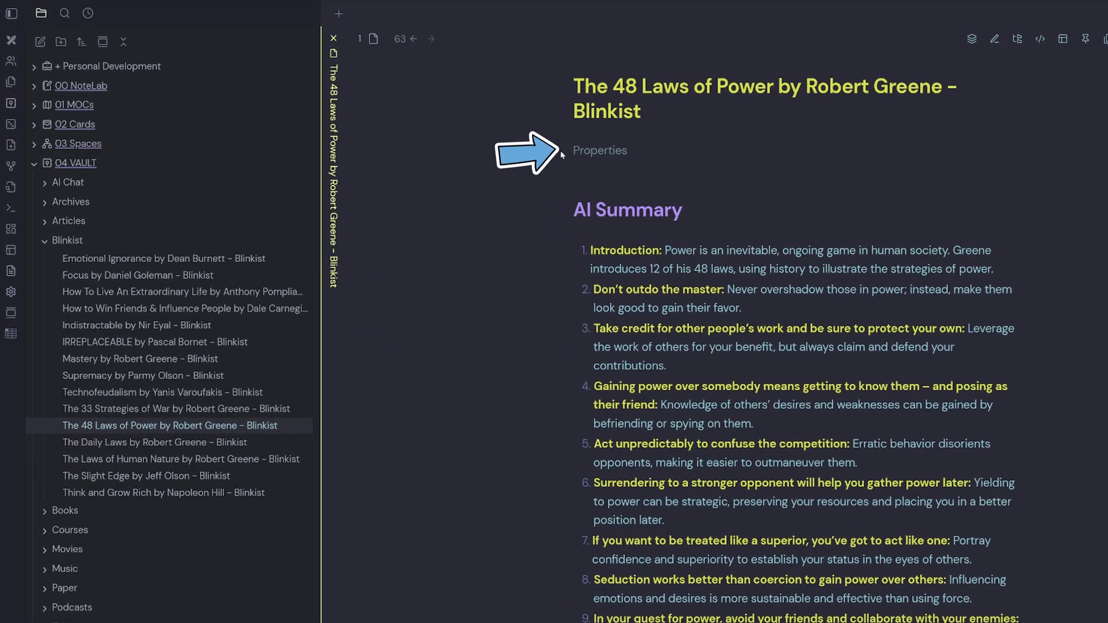
pyautogui.click(600, 151)
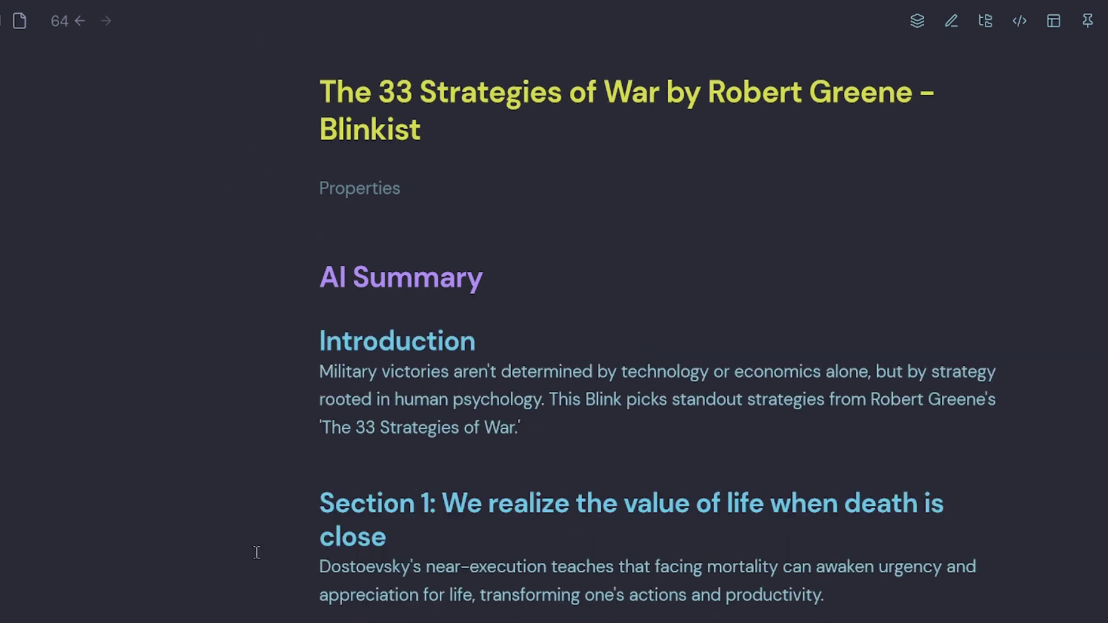
pyautogui.click(349, 192)
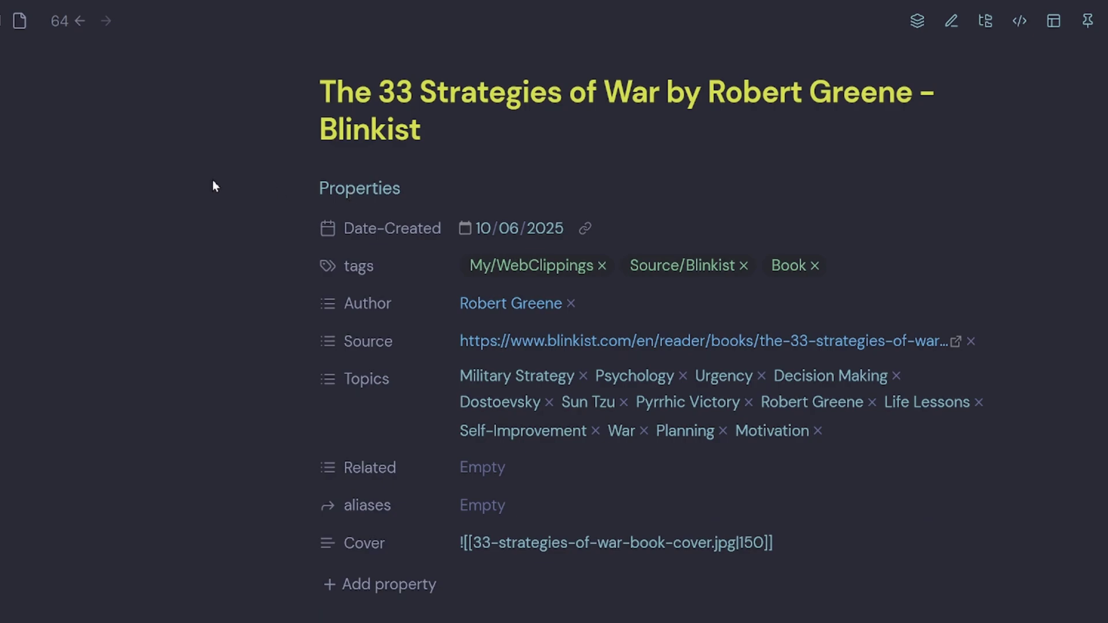
pyautogui.click(179, 178)
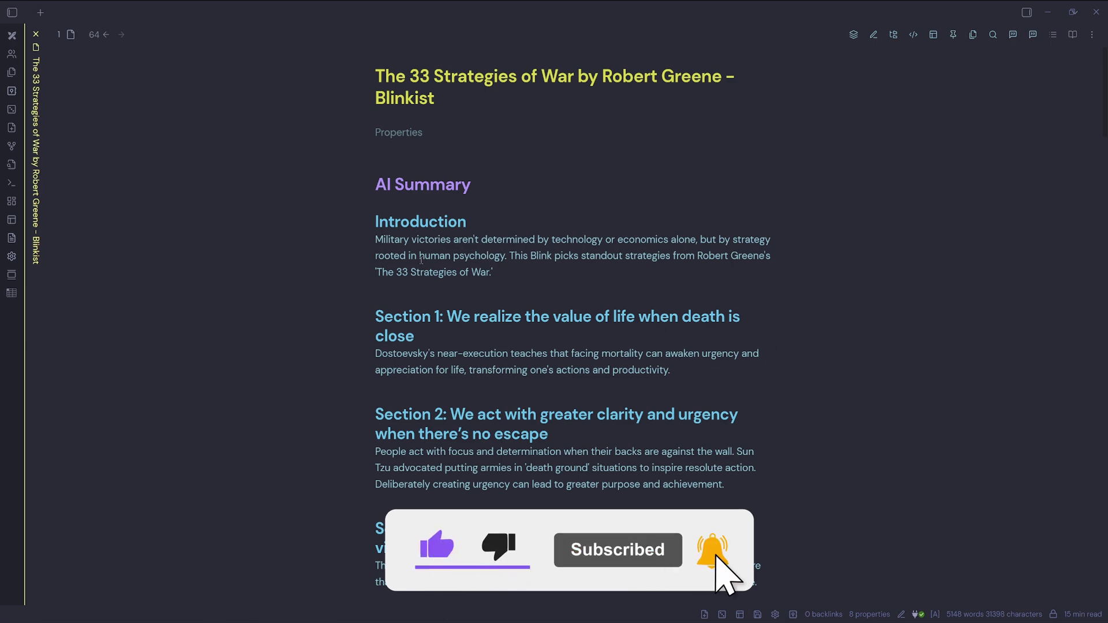
pyautogui.click(407, 138)
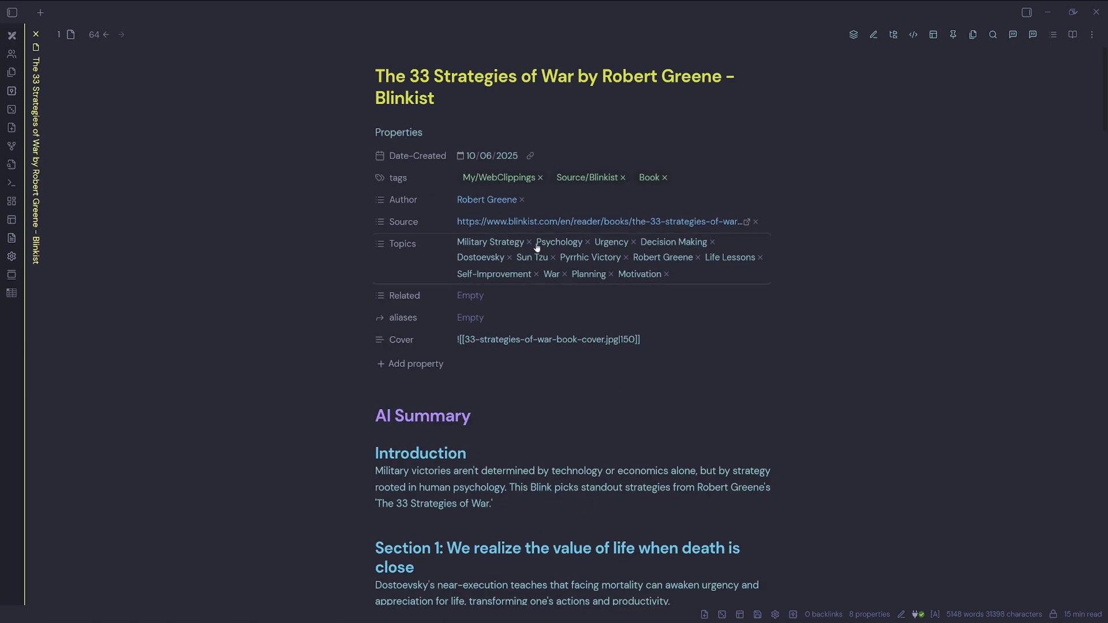
pyautogui.hotkey('ctrl', 'shift', 'p')
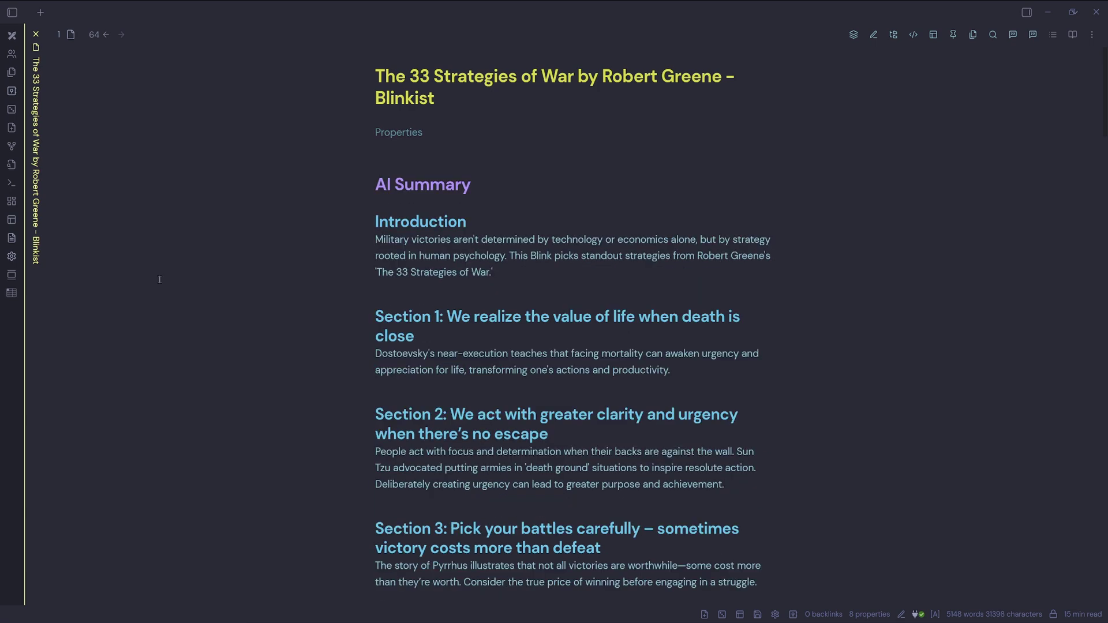
pyautogui.scroll(-5, 580, 341)
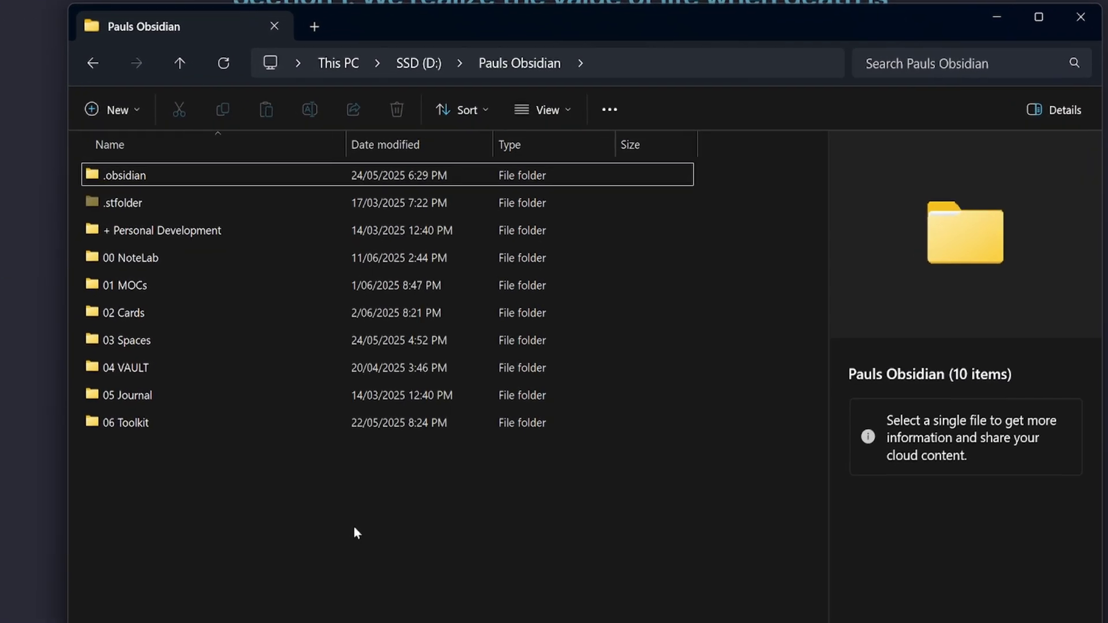
# Browse into .obsidian\snippets in File Explorer and select the hideproperties.css file.
pyautogui.doubleClick(182, 176)
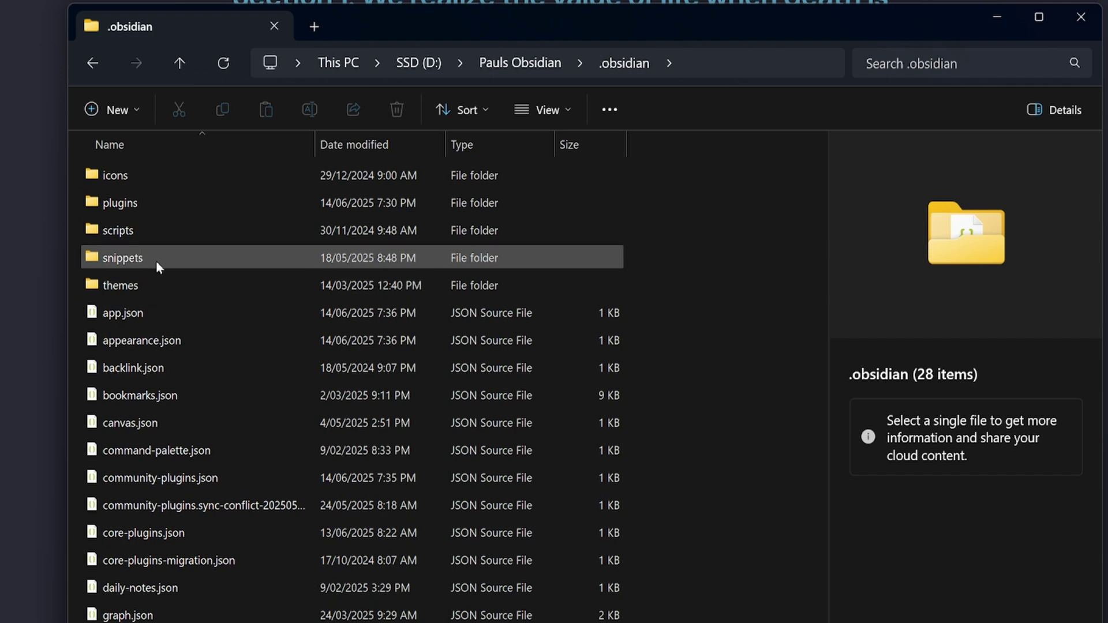
pyautogui.moveTo(156, 261)
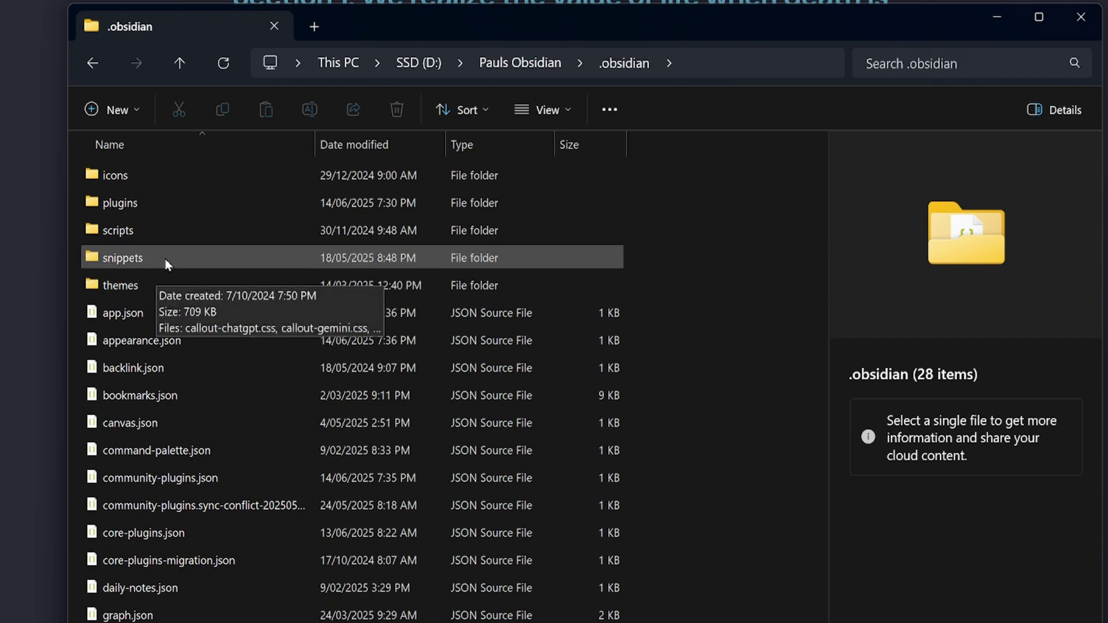
pyautogui.doubleClick(167, 260)
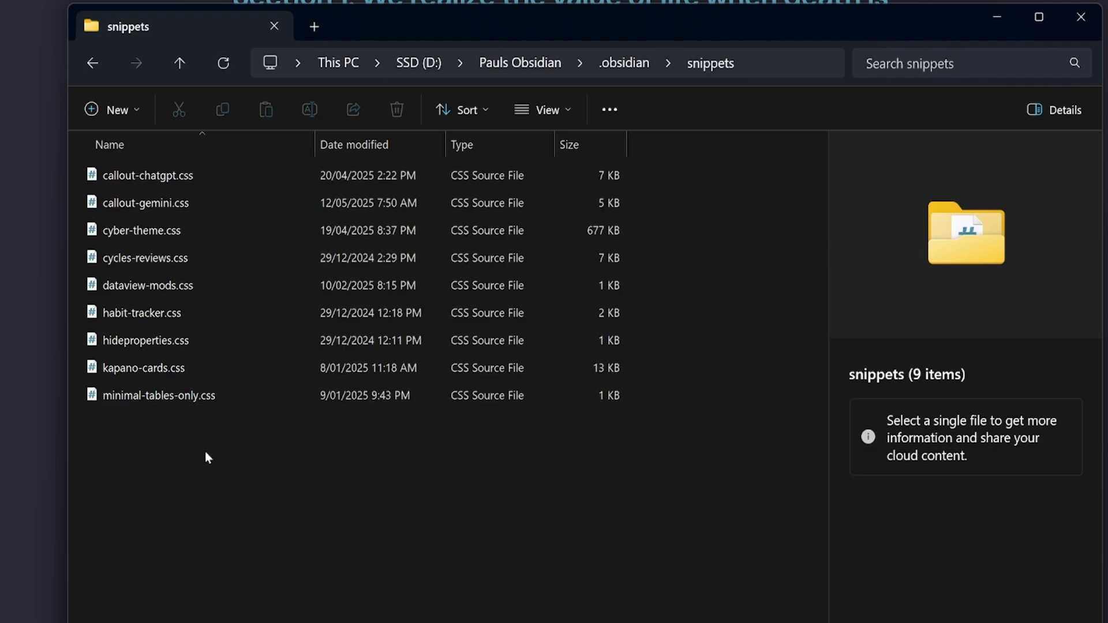
pyautogui.click(199, 341)
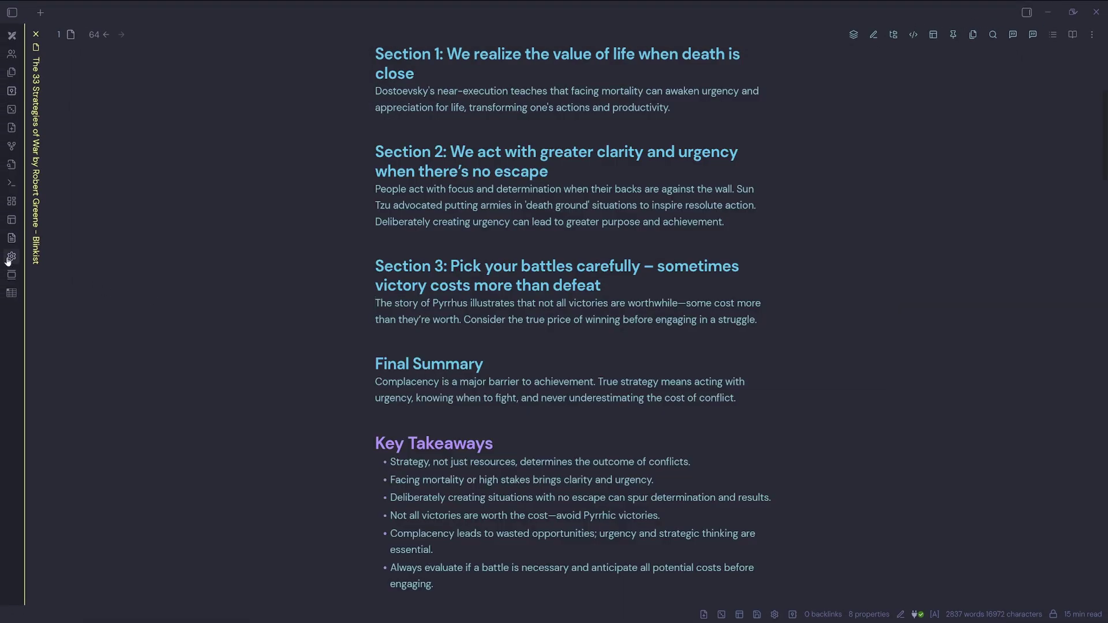
pyautogui.click(12, 257)
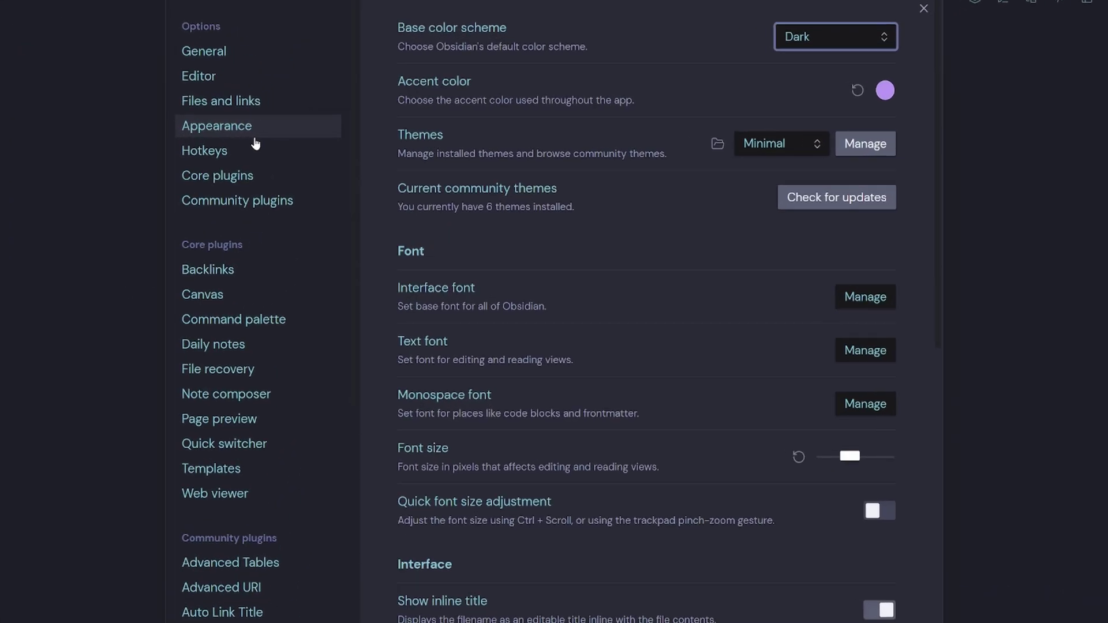
pyautogui.scroll(-15, 956, 287)
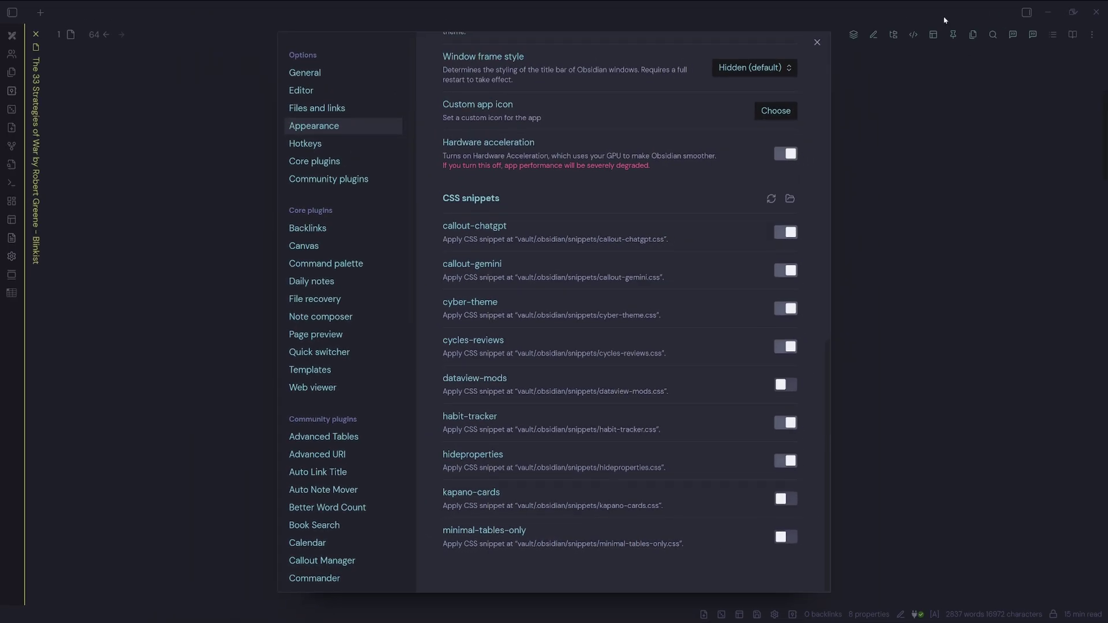
pyautogui.click(815, 43)
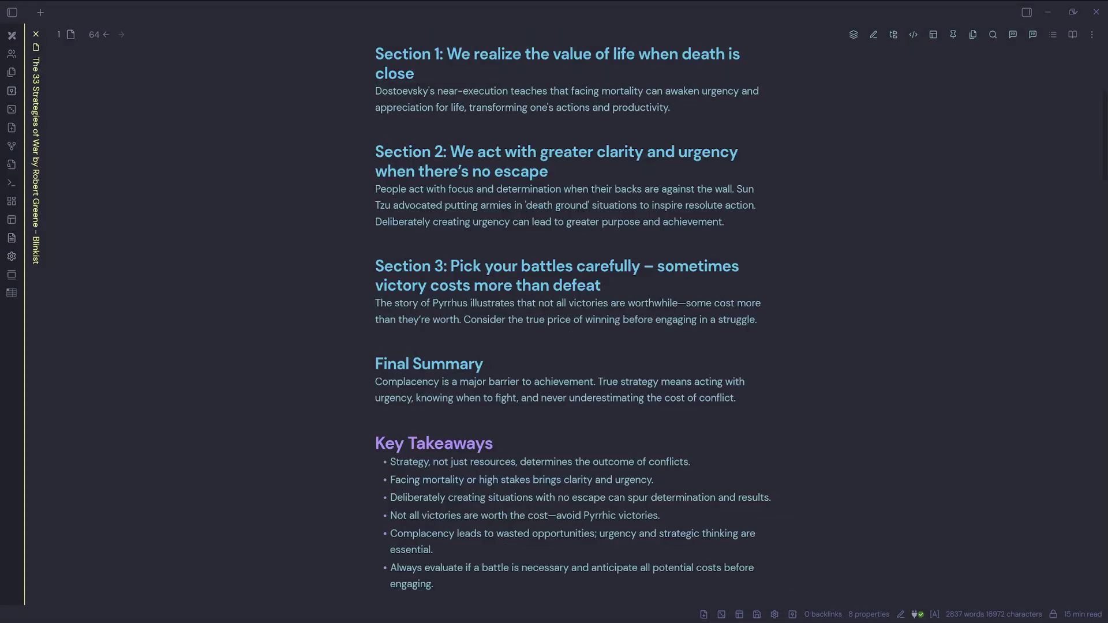